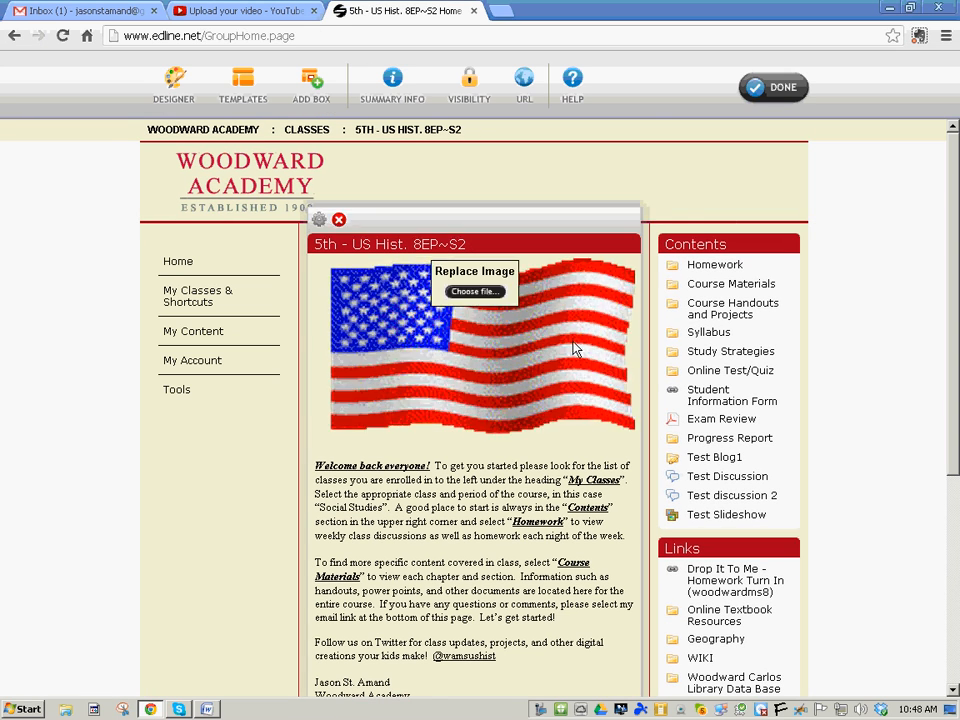
Add a new Quiz item to the class page's Contents box
{"action": "mouse_move", "coordinate": [765, 279]}
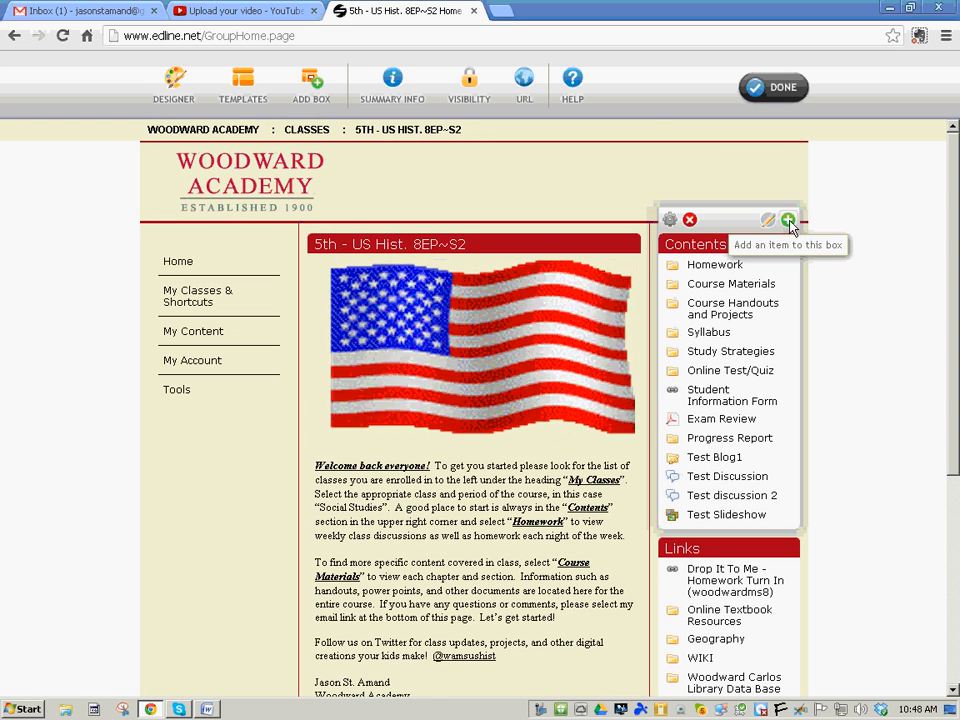
{"action": "left_click", "coordinate": [788, 221]}
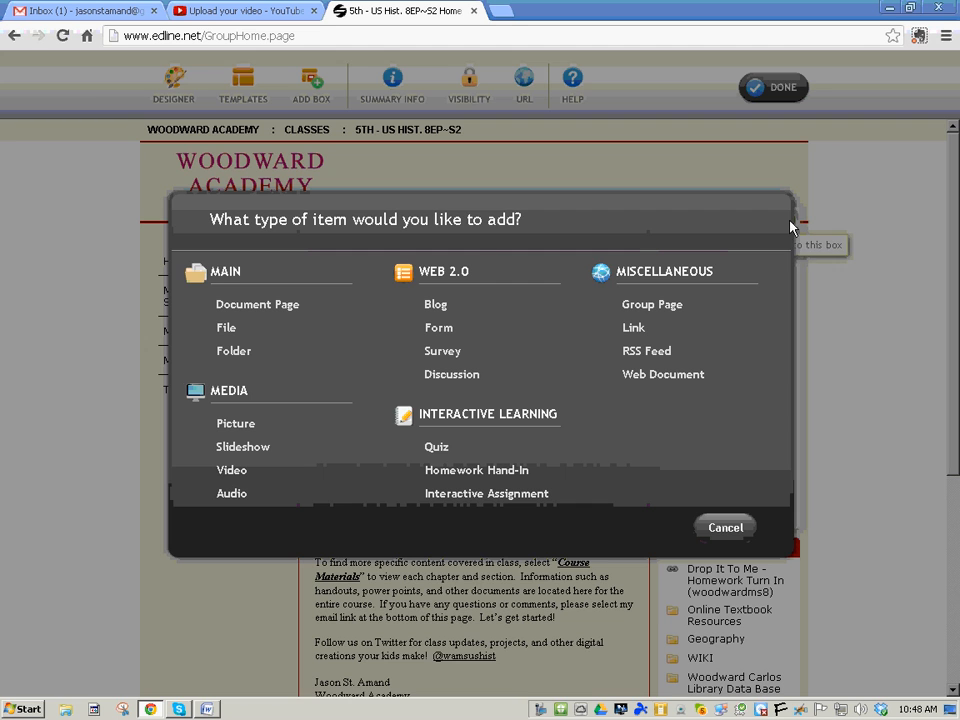
{"action": "left_click", "coordinate": [437, 449]}
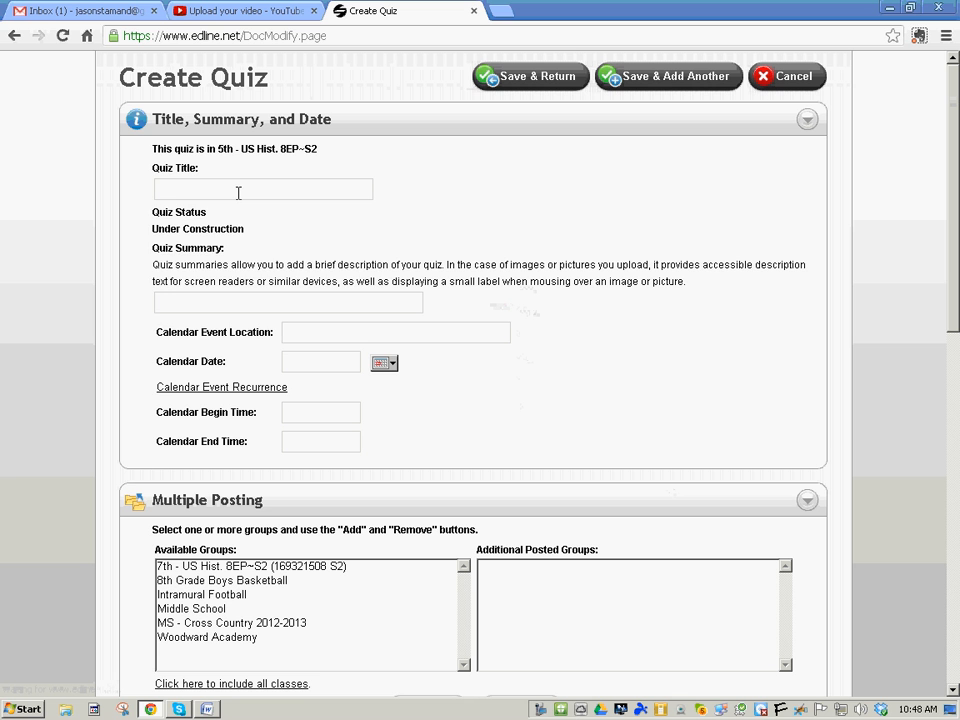
Title the quiz 'Test Quiz' and look over the begin time and location fields
{"action": "type", "text": "Test Quiz"}
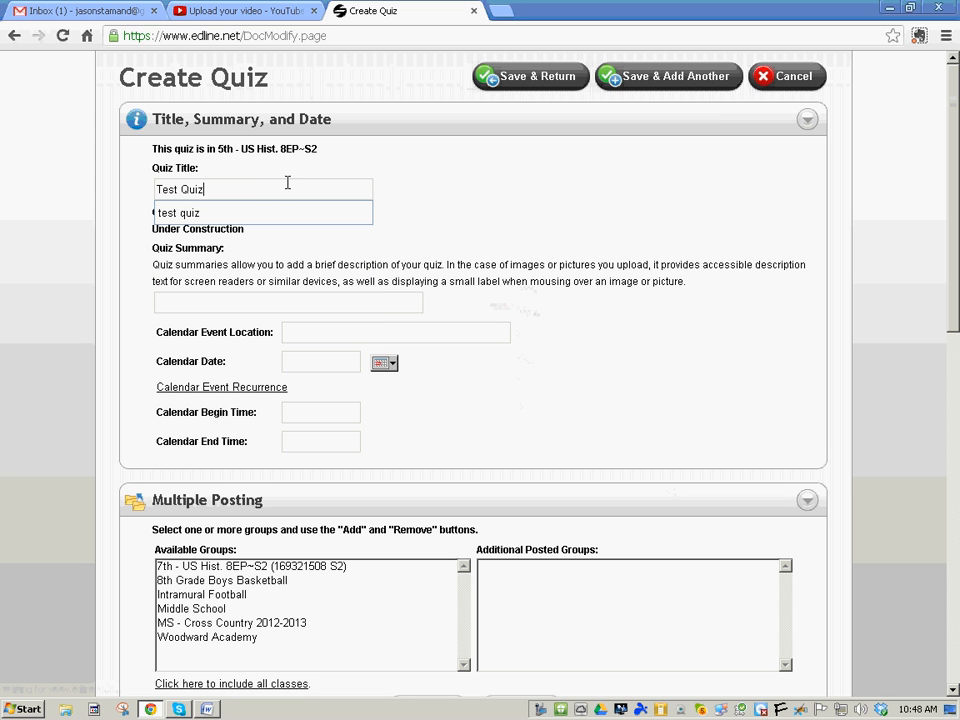
{"action": "left_click", "coordinate": [433, 183]}
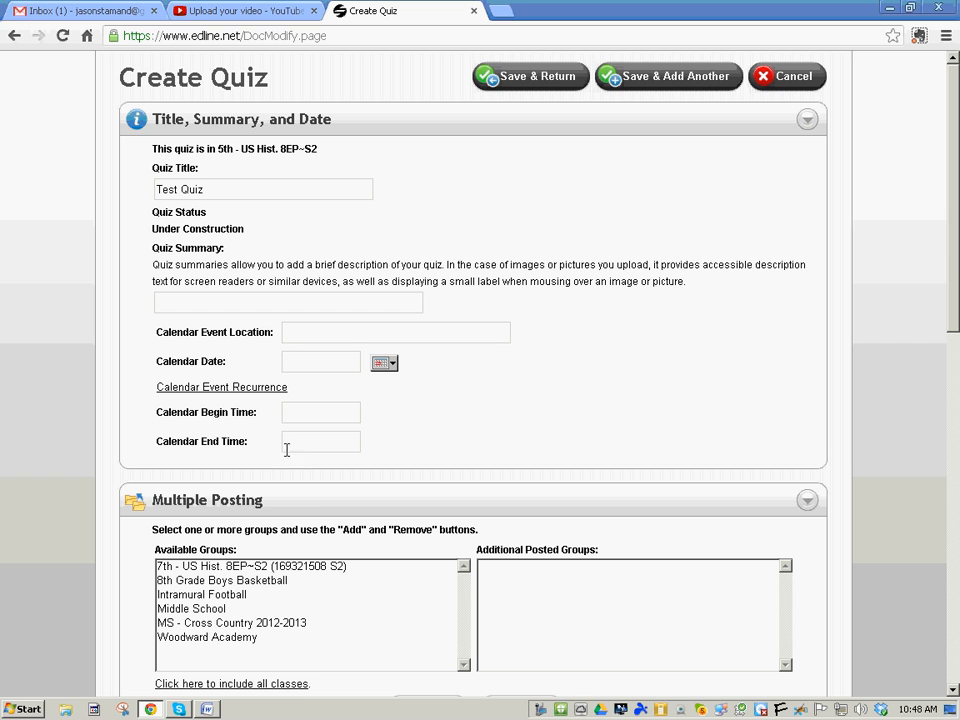
{"action": "left_click", "coordinate": [329, 415]}
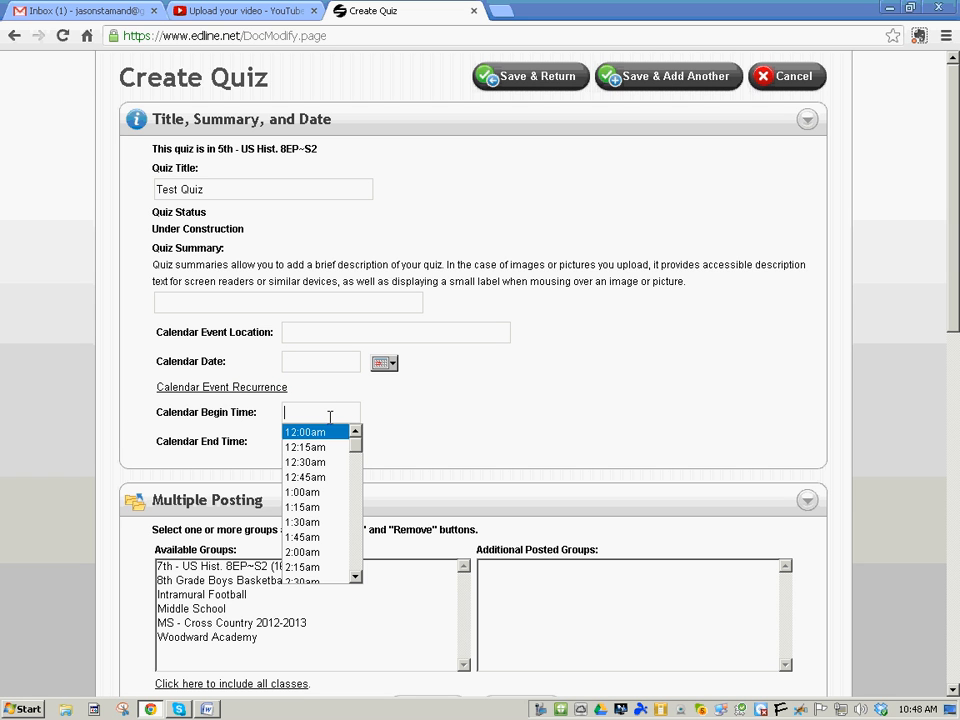
{"action": "left_click", "coordinate": [303, 332]}
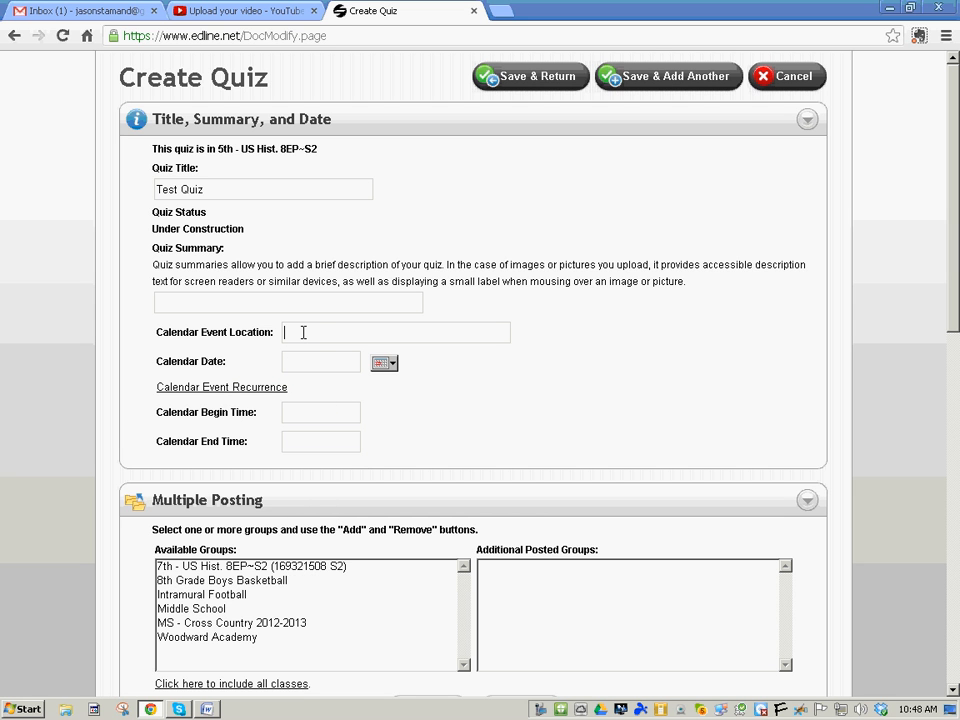
Leave the quiz's calendar date, begin time and end time unset
{"action": "left_click", "coordinate": [390, 364]}
{"action": "left_click", "coordinate": [392, 366]}
{"action": "left_click", "coordinate": [311, 410]}
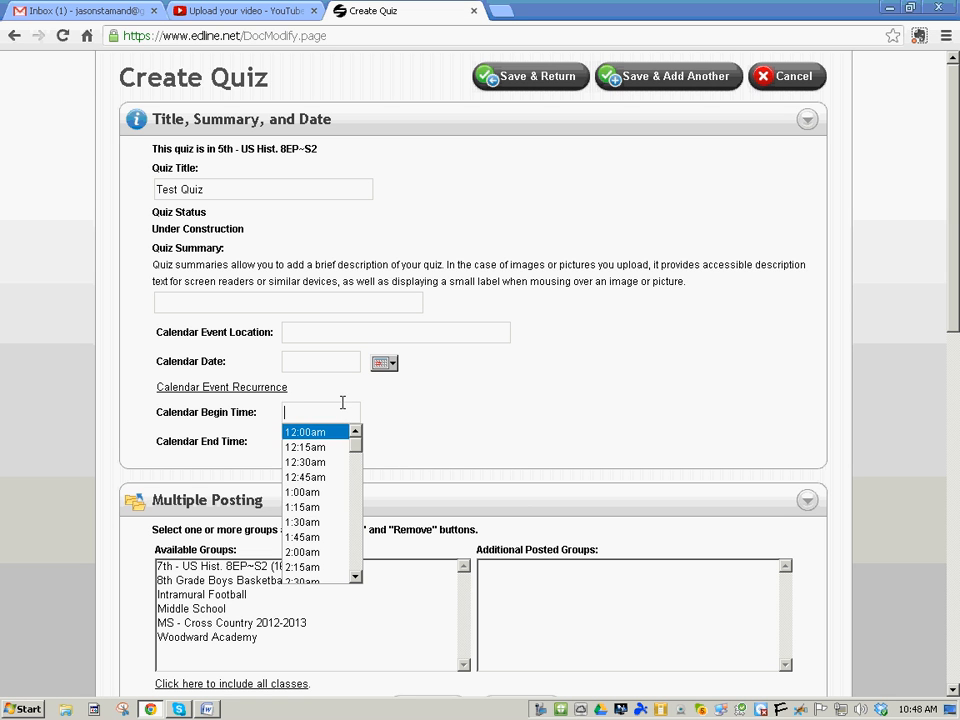
{"action": "left_click", "coordinate": [444, 431]}
{"action": "left_click", "coordinate": [309, 441]}
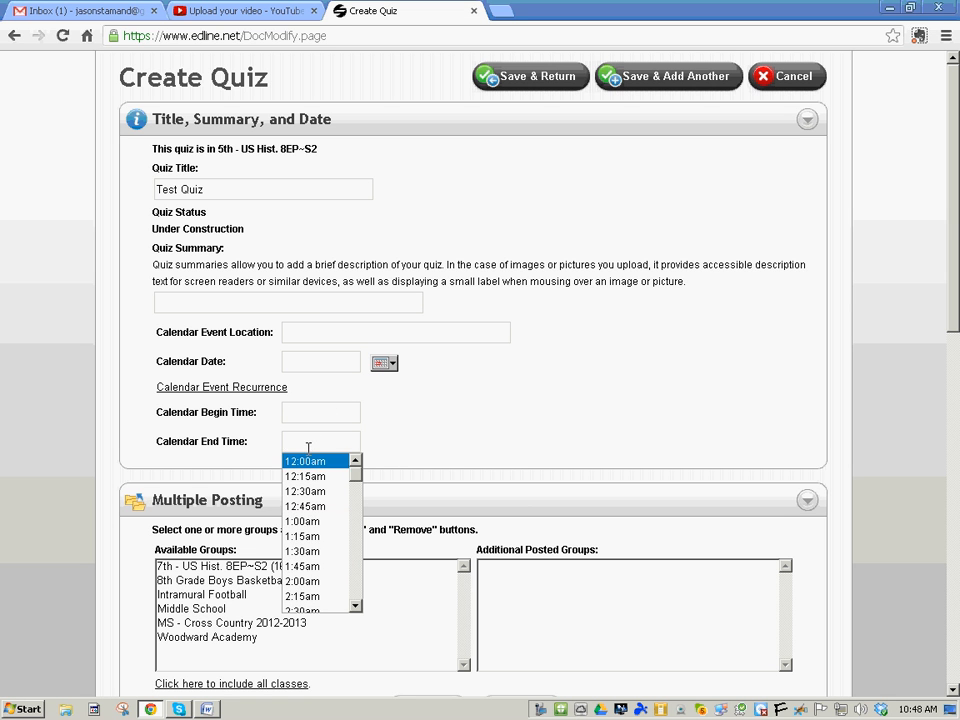
{"action": "left_click", "coordinate": [420, 440]}
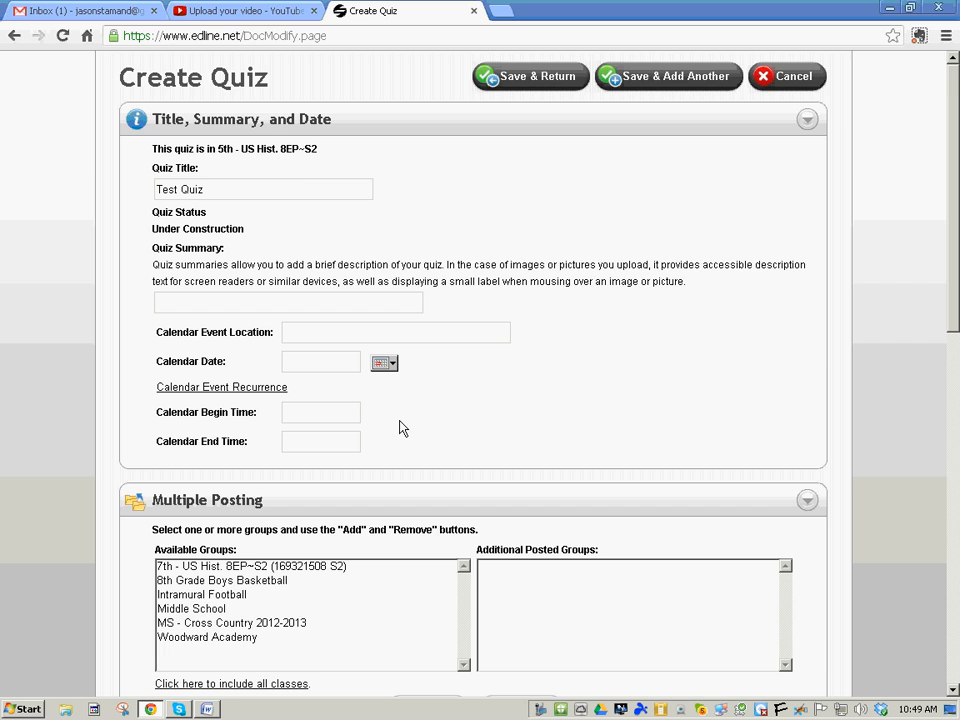
{"action": "scroll", "coordinate": [400, 427], "scroll_direction": "down", "scroll_amount": 1}
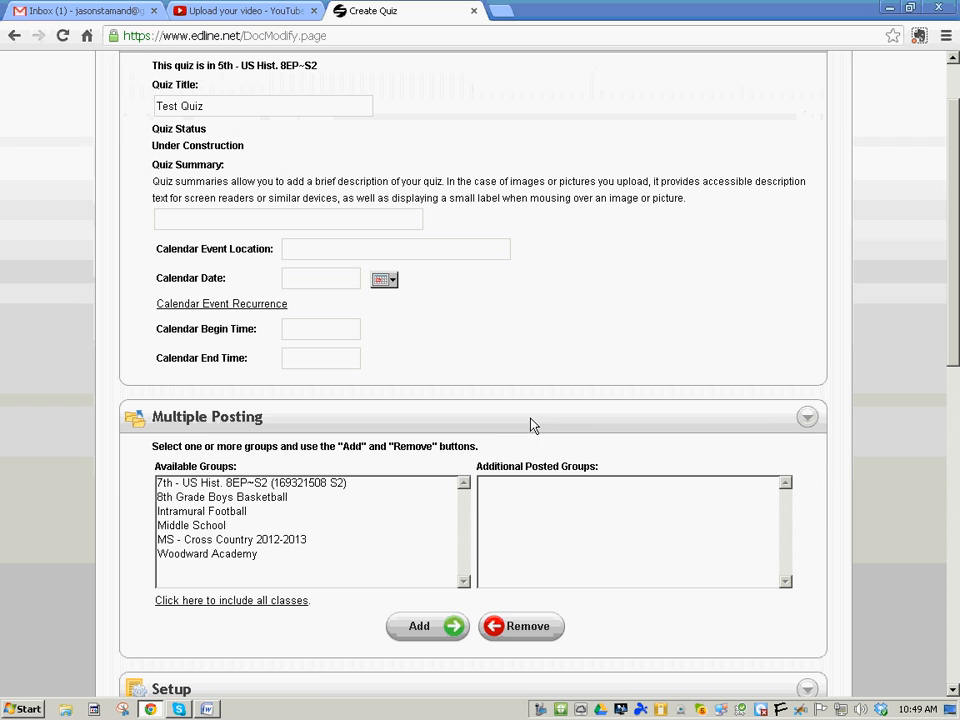
{"action": "left_click", "coordinate": [293, 484]}
{"action": "left_click", "coordinate": [422, 626]}
{"action": "left_click", "coordinate": [514, 628]}
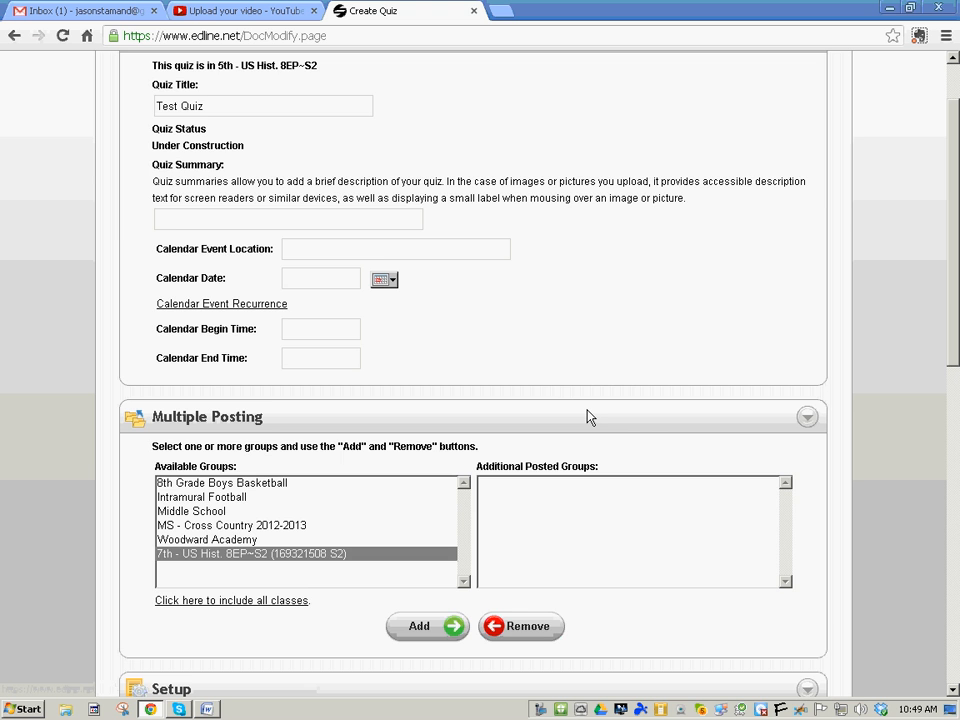
{"action": "scroll", "coordinate": [551, 388], "scroll_direction": "down", "scroll_amount": 5}
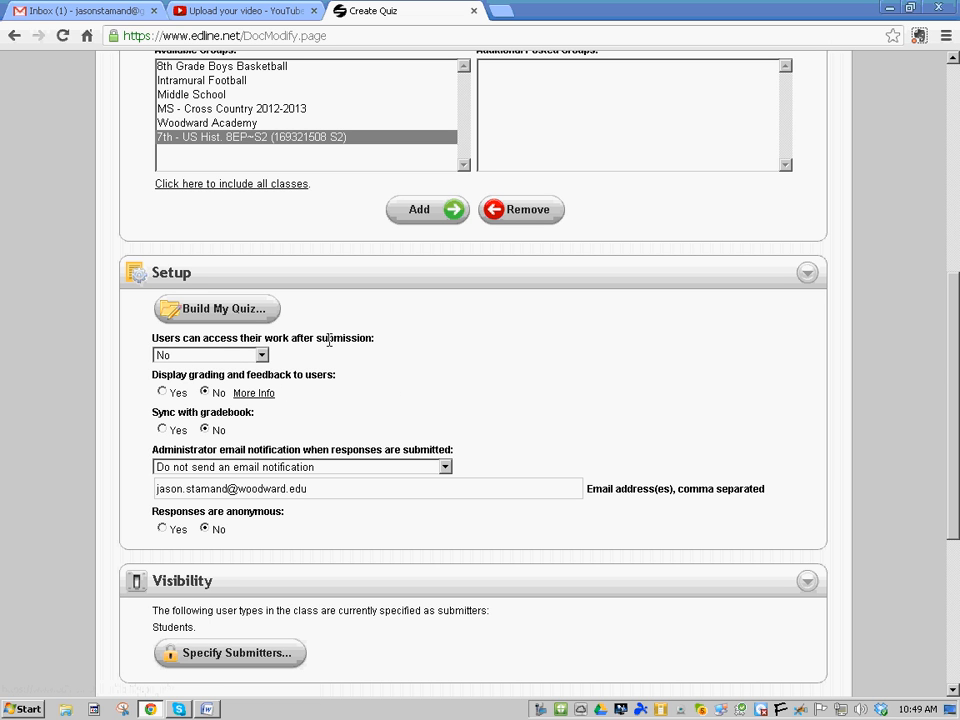
Keep post-submission work access at No and set grading and feedback display to Yes
{"action": "left_click", "coordinate": [229, 356]}
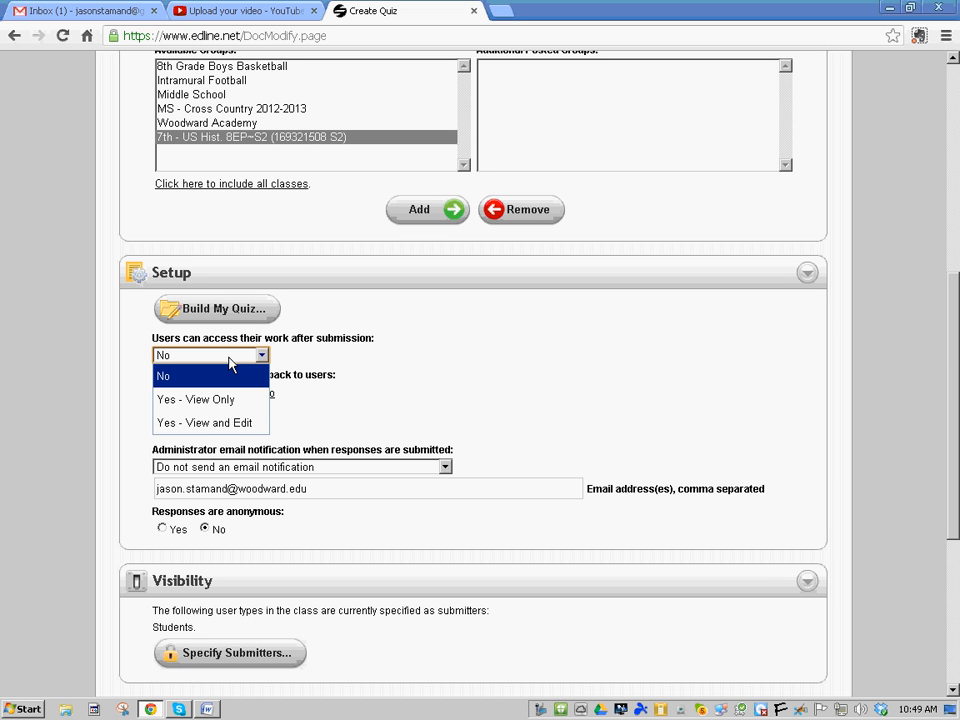
{"action": "left_click", "coordinate": [238, 424]}
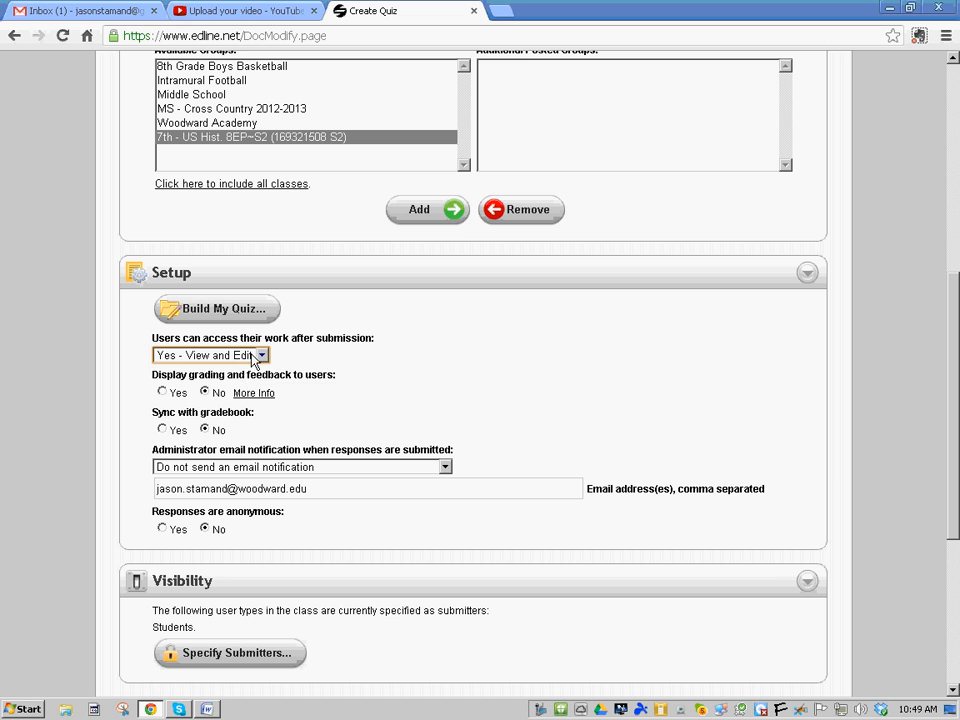
{"action": "left_click", "coordinate": [255, 356]}
{"action": "left_click", "coordinate": [228, 376]}
{"action": "left_click", "coordinate": [162, 393]}
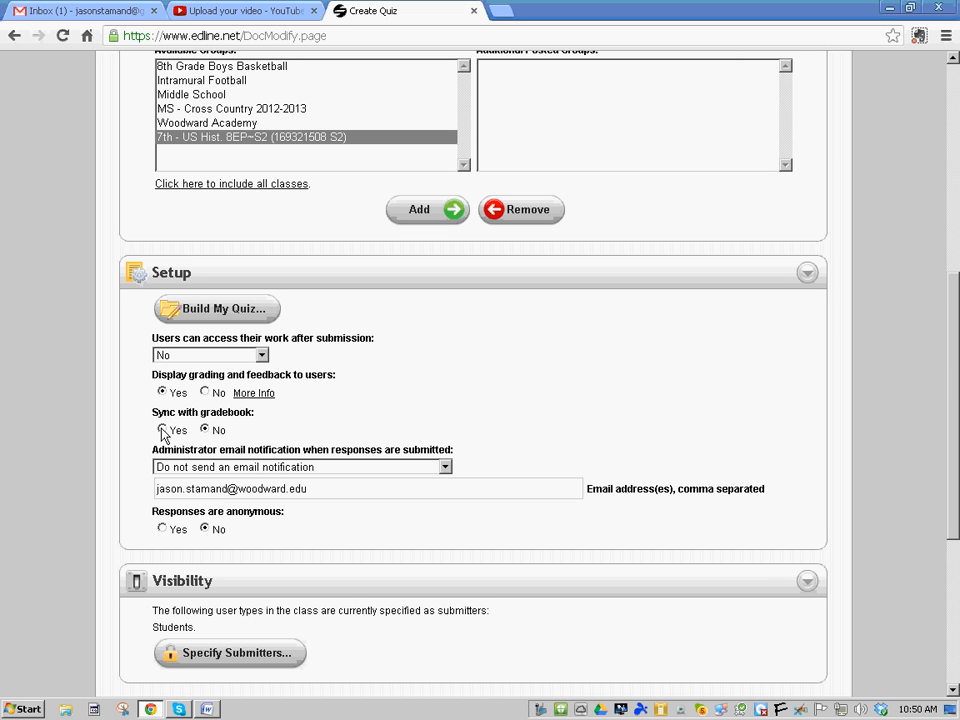
Keep gradebook sync and email notifications off, then open the Quiz Builder
{"action": "left_click", "coordinate": [162, 430]}
{"action": "left_click", "coordinate": [350, 470]}
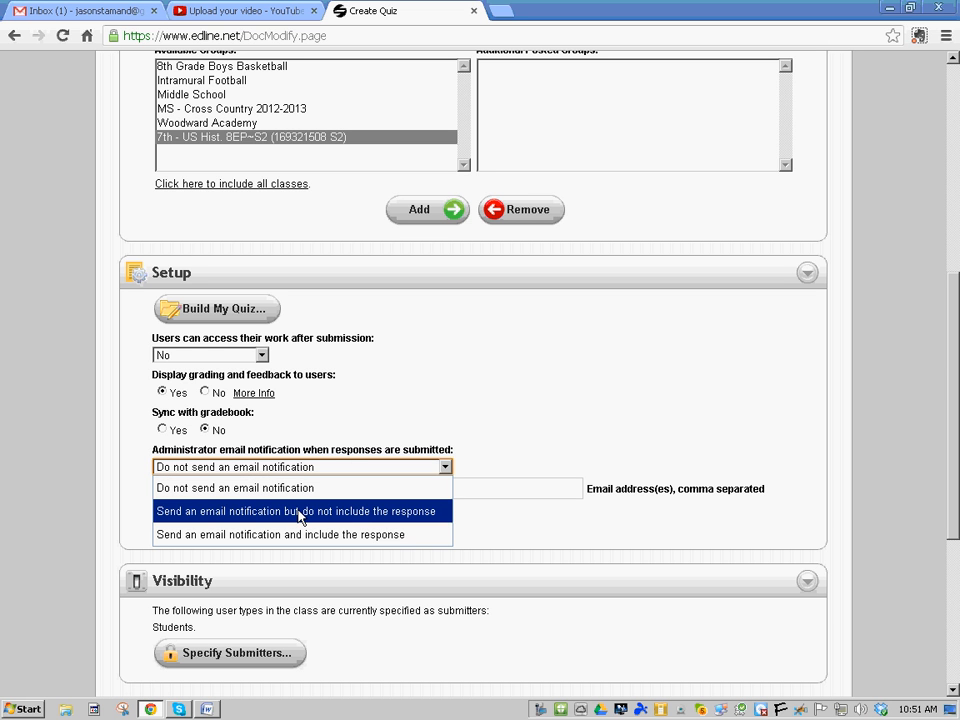
{"action": "left_click", "coordinate": [307, 486]}
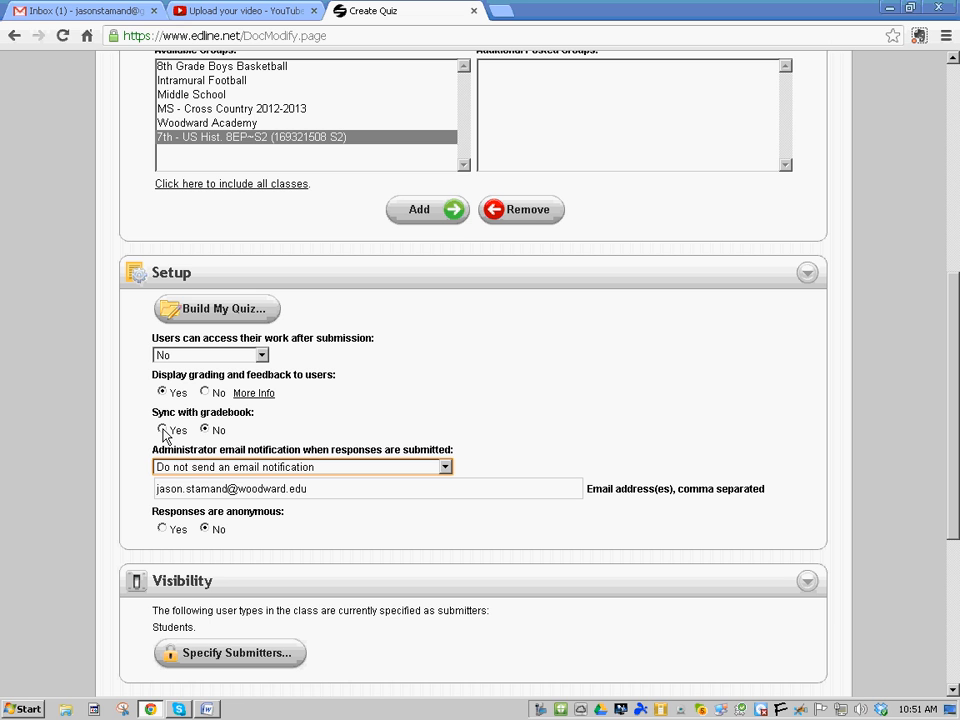
{"action": "left_click", "coordinate": [194, 313]}
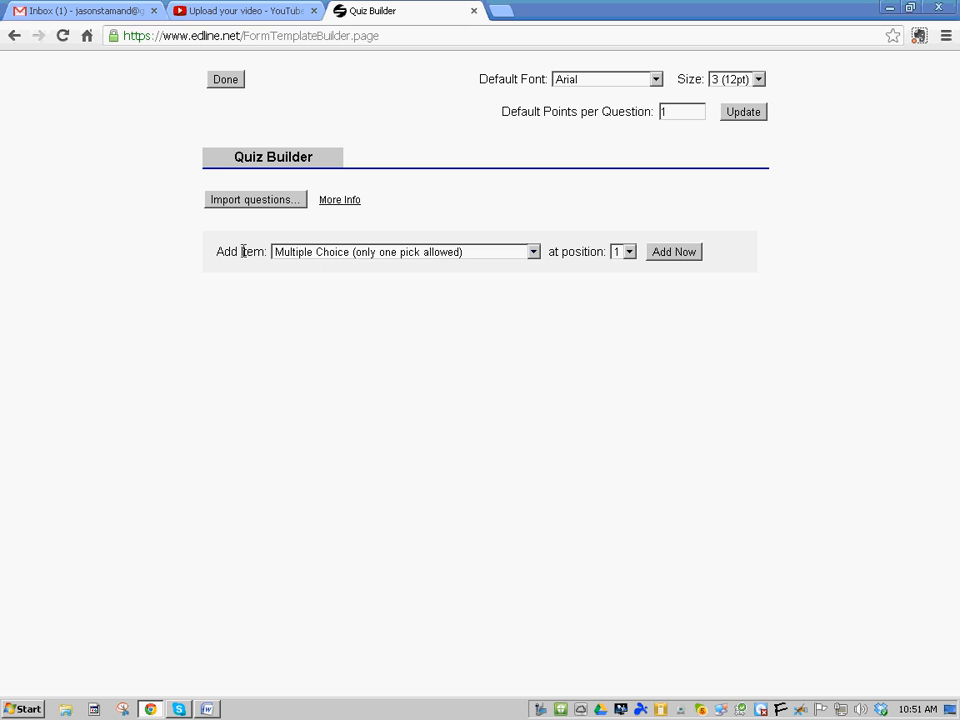
Keep single-answer Multiple Choice as the item type and bring up CHAPTER 7 - 8 TEST.doc in Word
{"action": "left_click", "coordinate": [470, 253]}
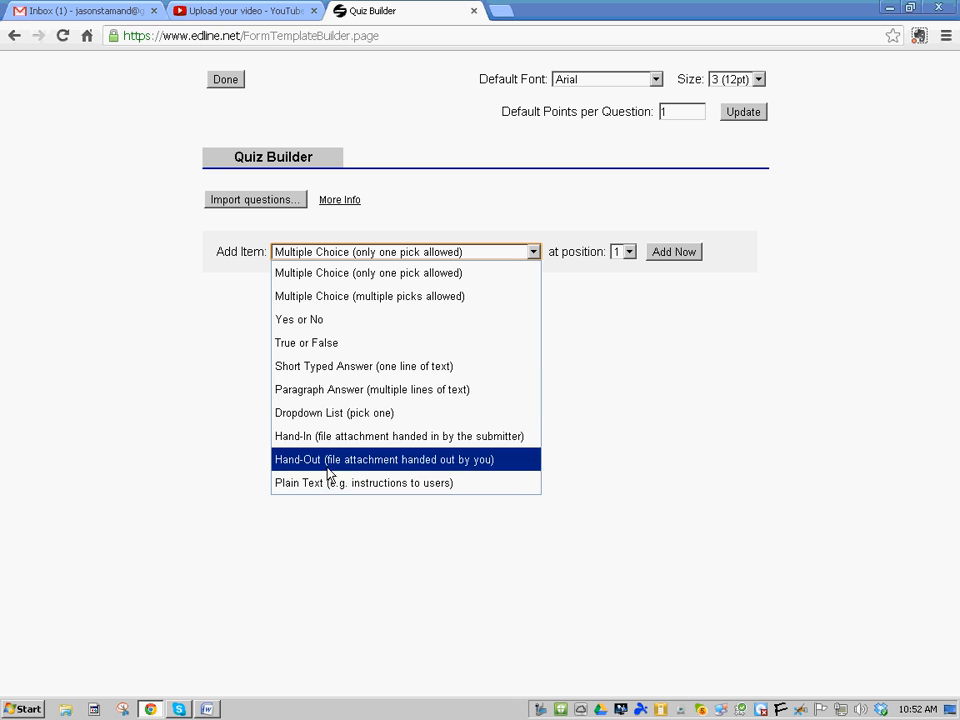
{"action": "left_click", "coordinate": [403, 214]}
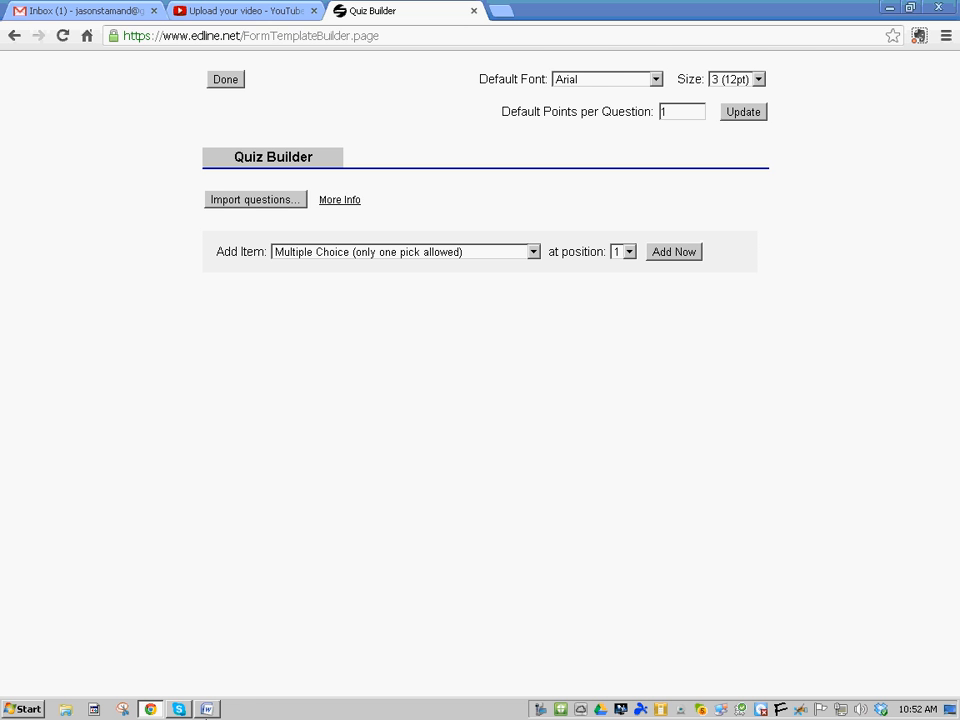
{"action": "left_click", "coordinate": [207, 709]}
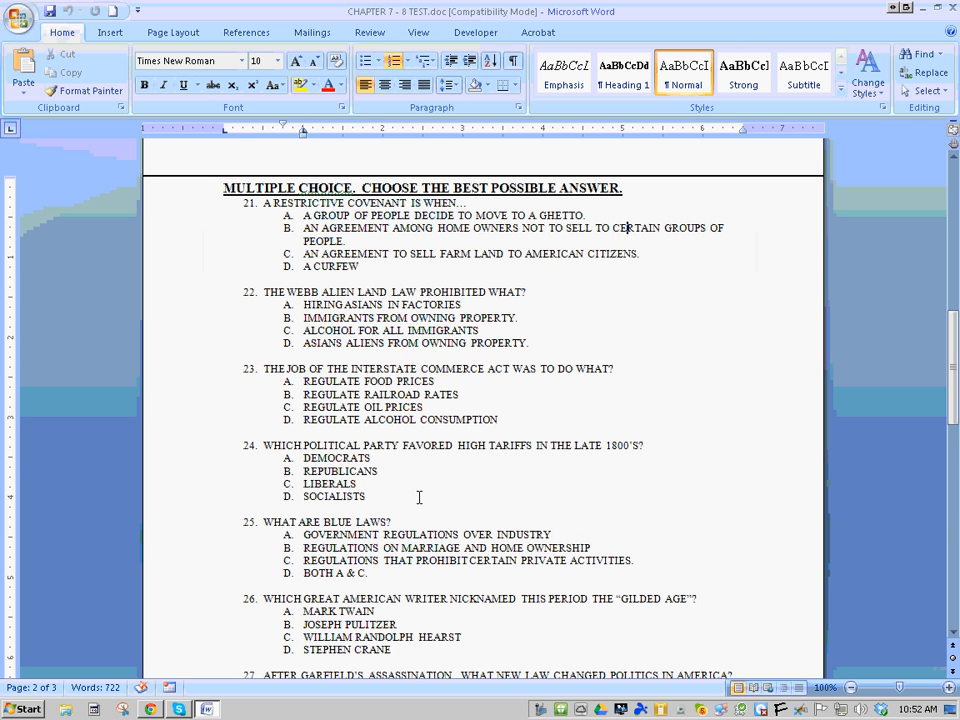
Copy questions 21–24 with their answers from the Word test and return to Edline
{"action": "left_click_drag", "start_coordinate": [418, 497], "coordinate": [283, 214]}
{"action": "right_click", "coordinate": [283, 214]}
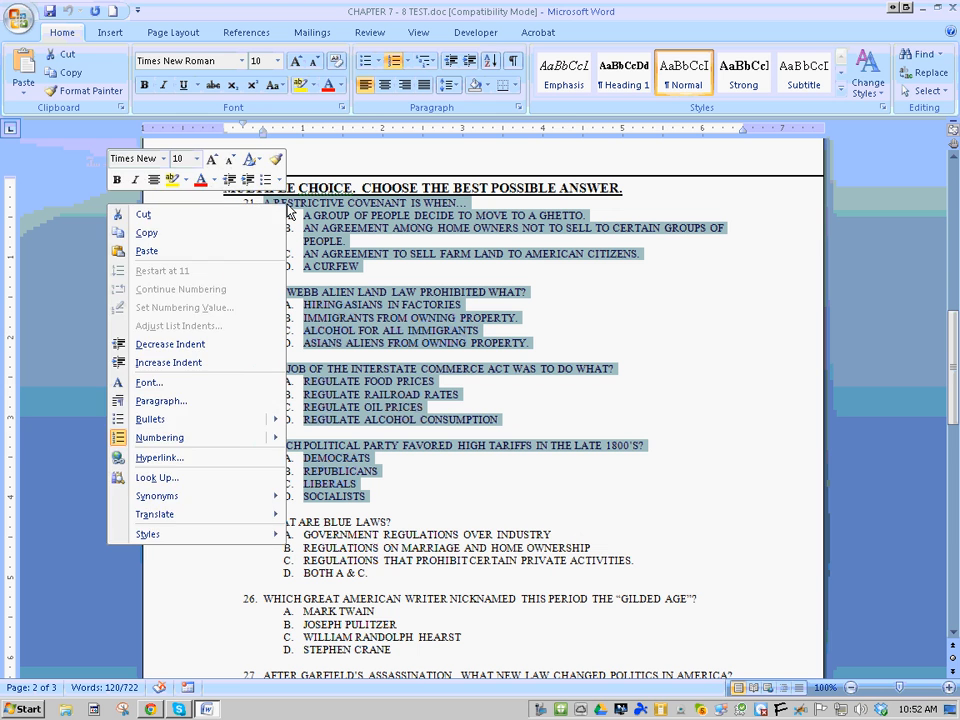
{"action": "left_click", "coordinate": [268, 236]}
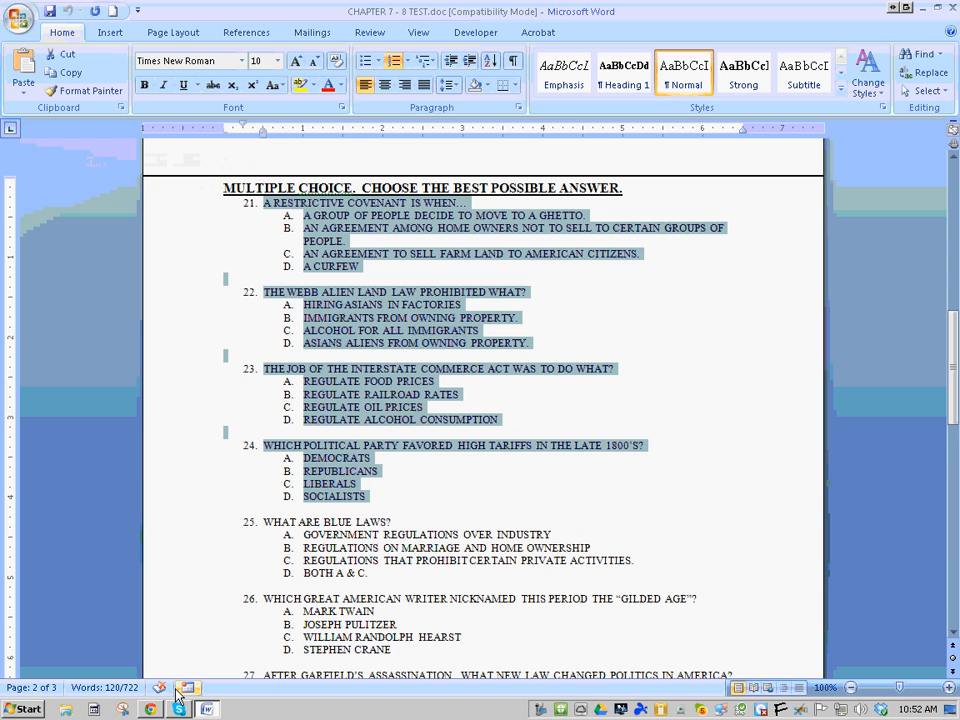
{"action": "left_click", "coordinate": [152, 709]}
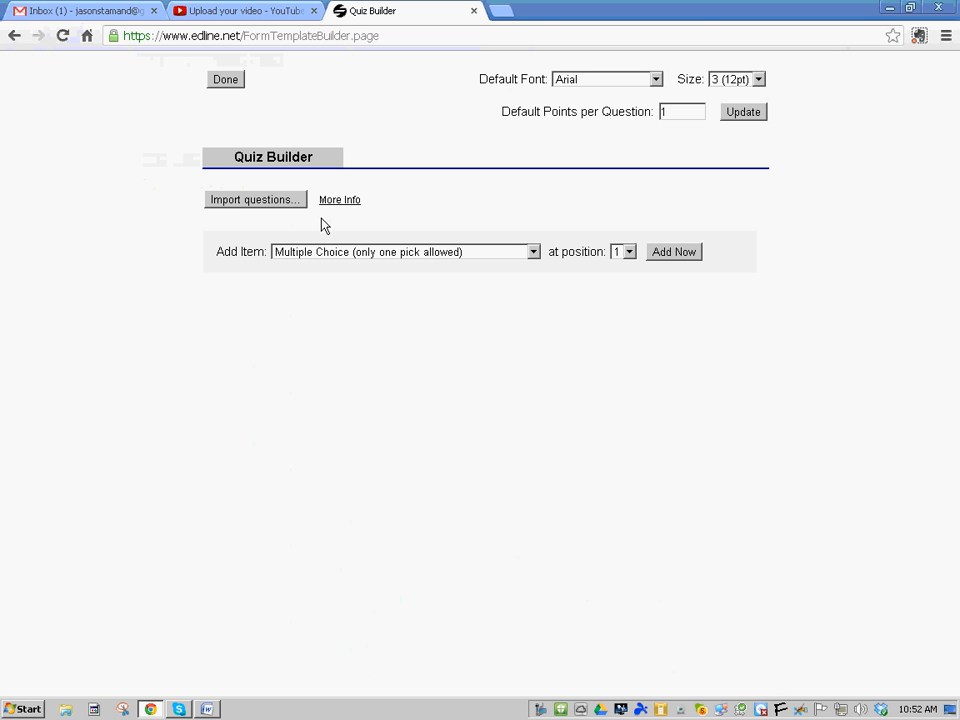
Paste questions 21–24 into the Import Questions box and validate their formatting
{"action": "left_click", "coordinate": [240, 201]}
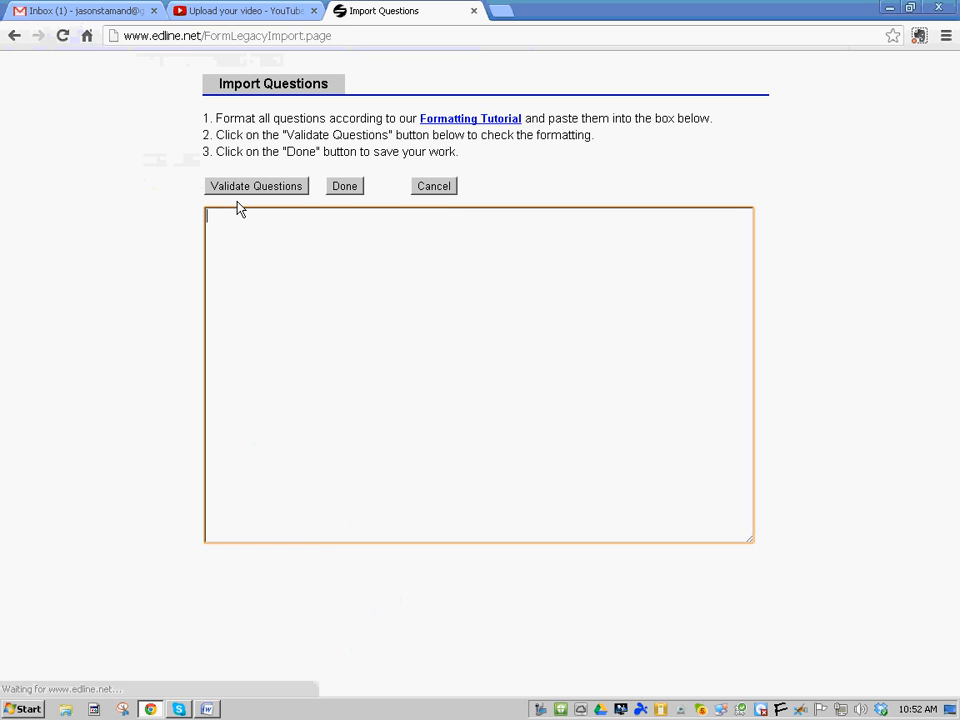
{"action": "right_click", "coordinate": [244, 219]}
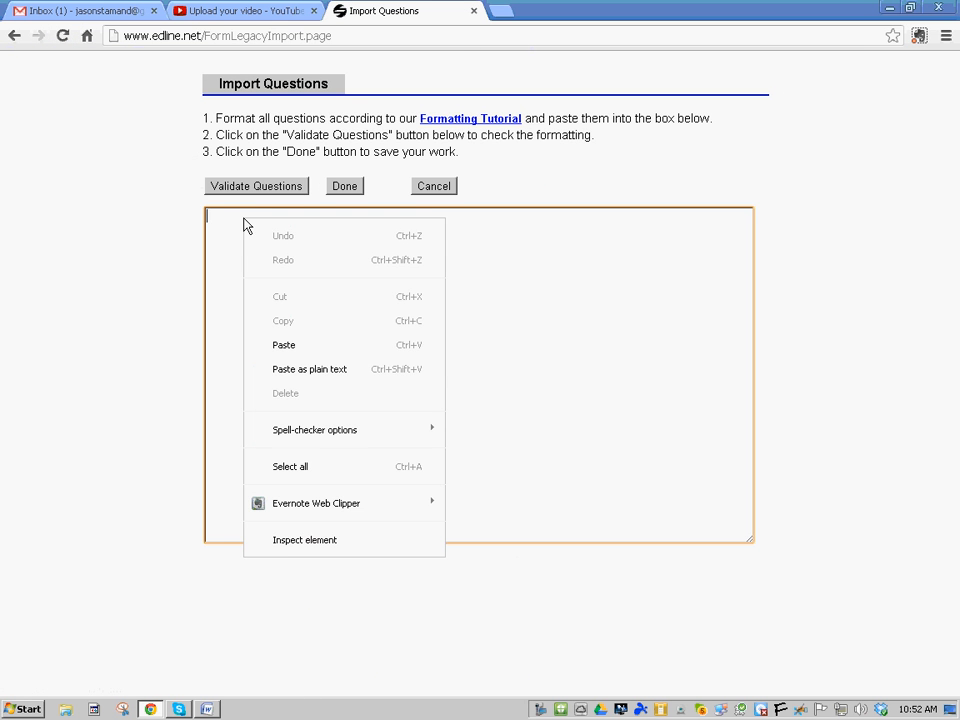
{"action": "left_click", "coordinate": [293, 355]}
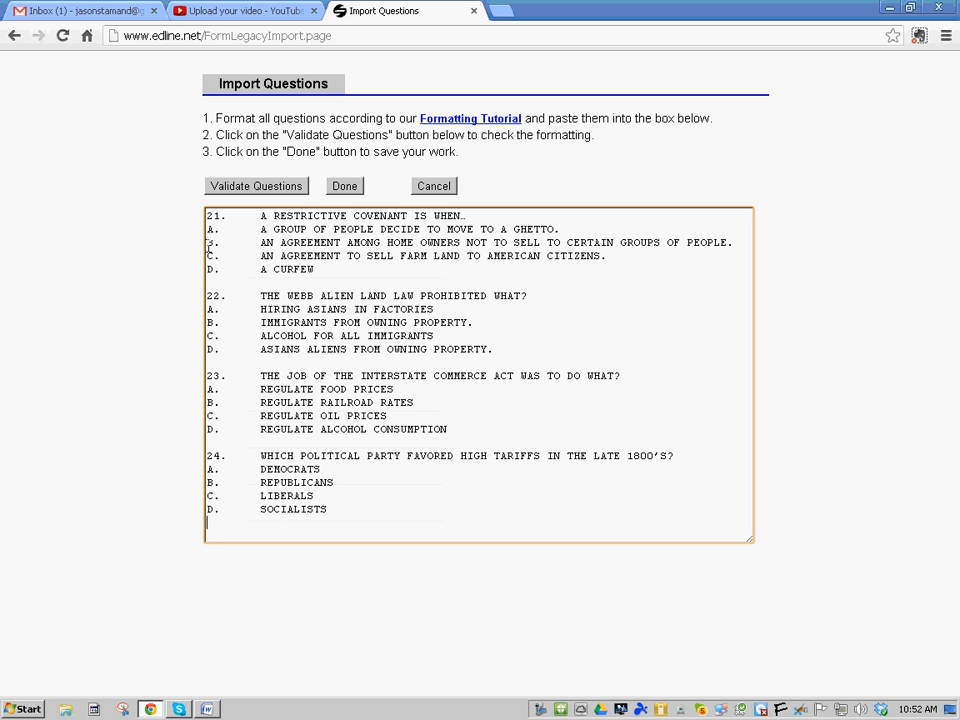
{"action": "left_click", "coordinate": [210, 710]}
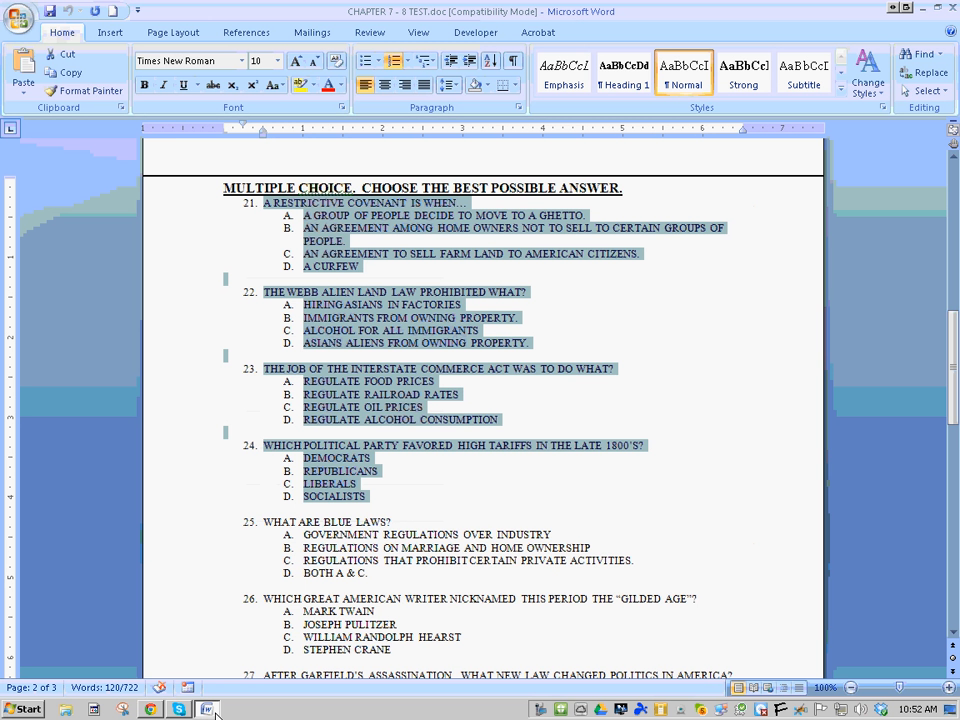
{"action": "left_click", "coordinate": [150, 709]}
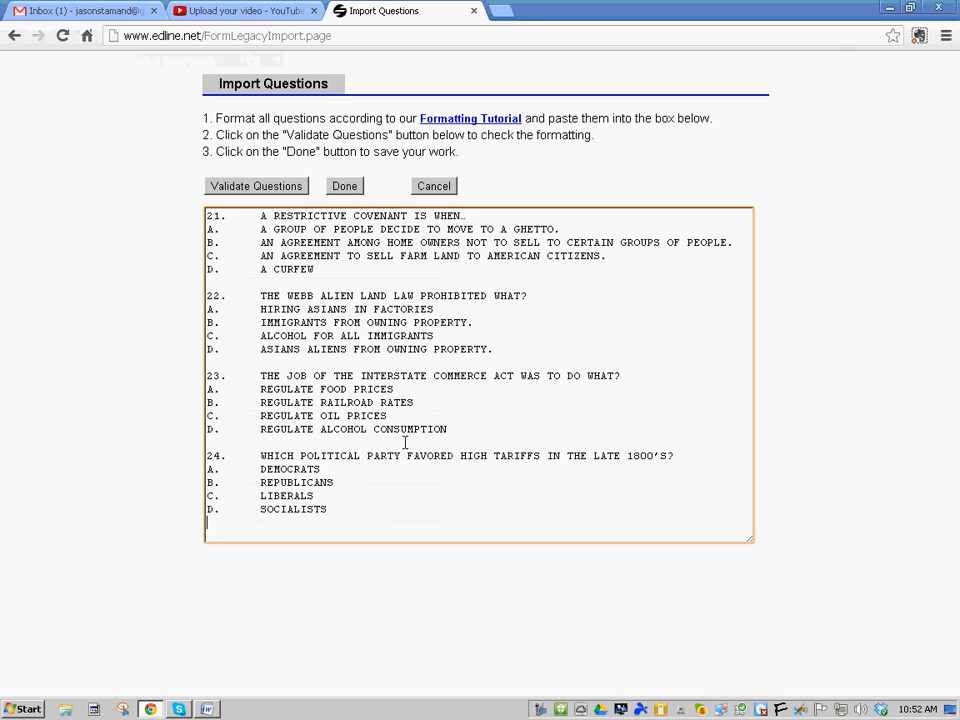
{"action": "left_click", "coordinate": [263, 187]}
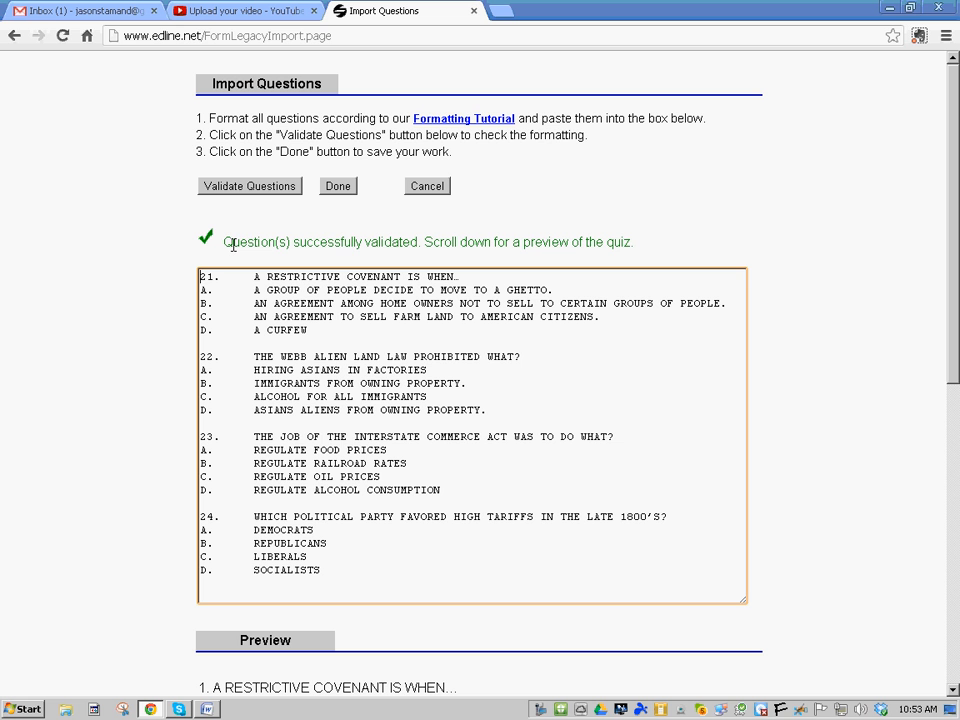
Save the imported questions and review the four 1-point items in the Quiz Builder
{"action": "left_click", "coordinate": [337, 188]}
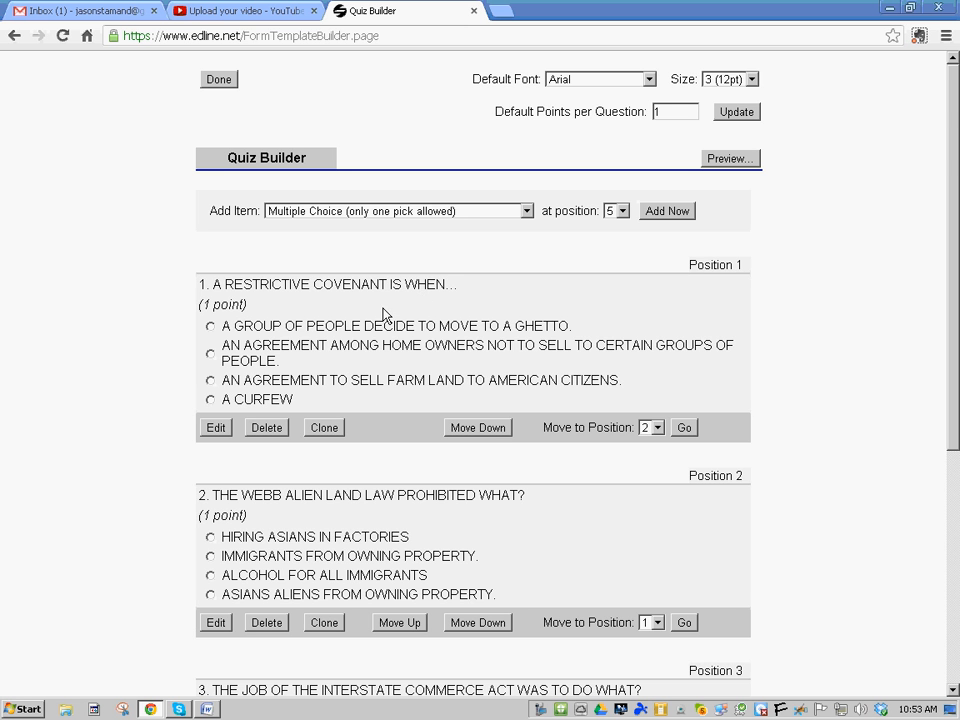
{"action": "scroll", "coordinate": [551, 413], "scroll_direction": "down", "scroll_amount": 2}
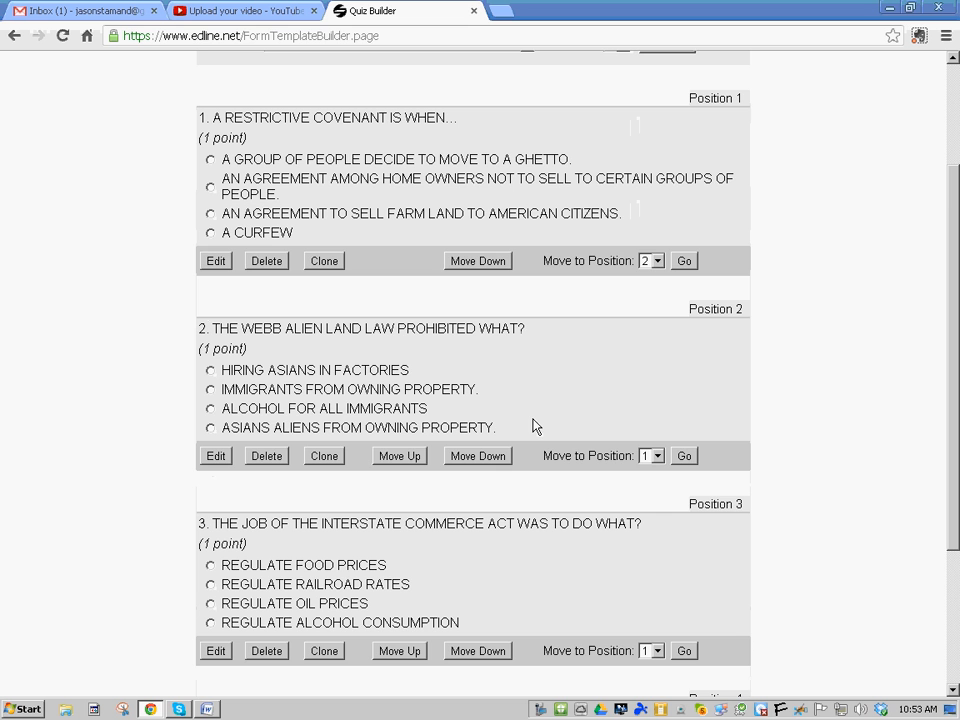
{"action": "scroll", "coordinate": [712, 436], "scroll_direction": "down", "scroll_amount": 1}
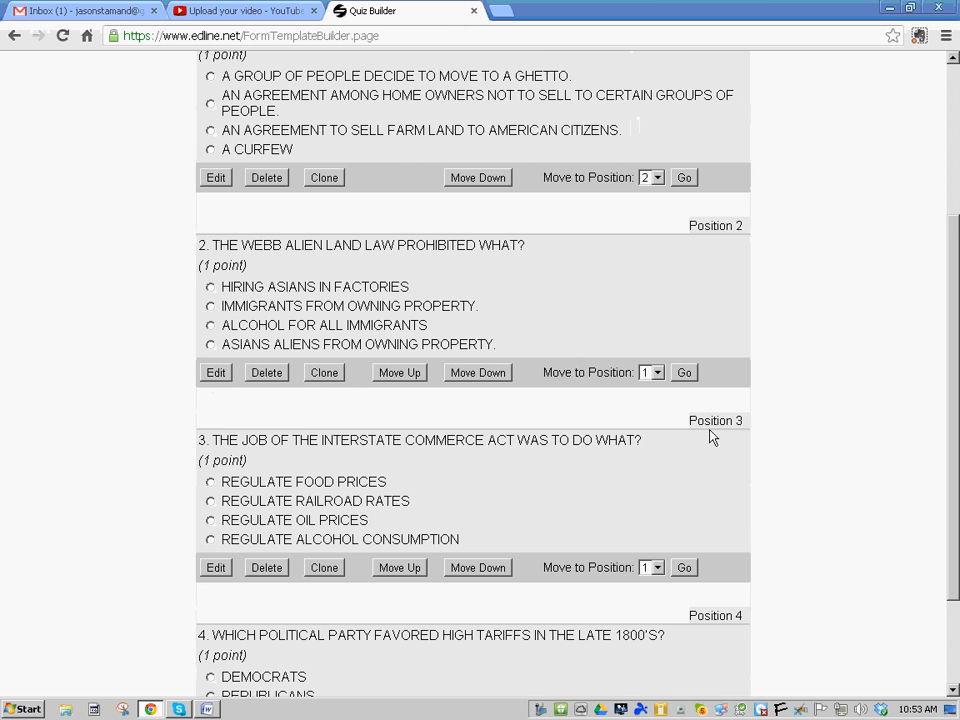
{"action": "scroll", "coordinate": [676, 391], "scroll_direction": "up", "scroll_amount": 2}
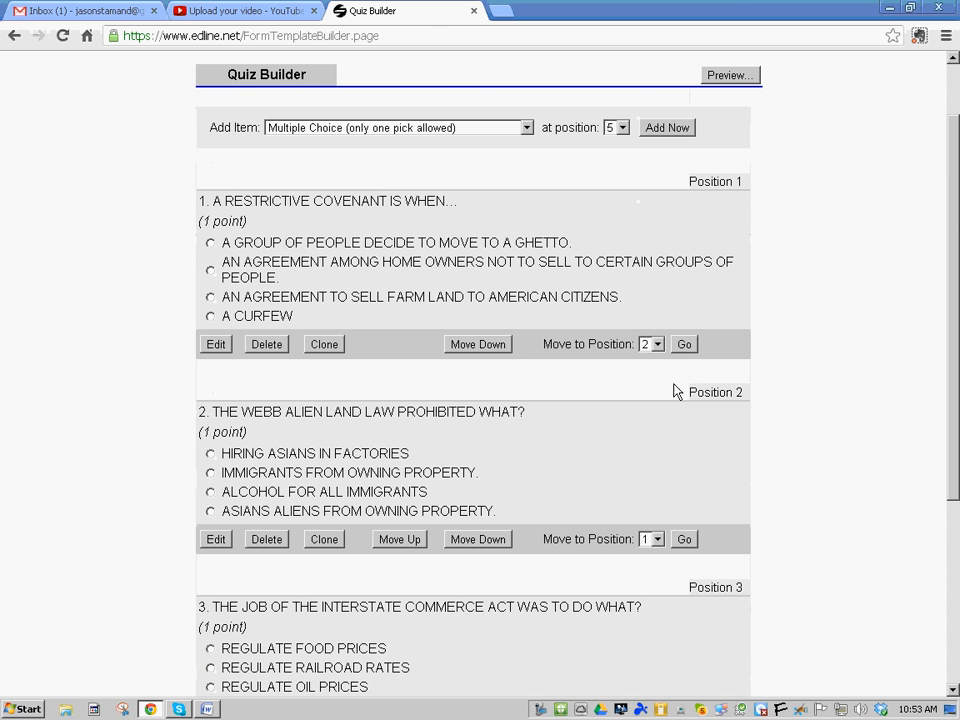
Mark Choice 1 as correct on the restrictive covenant question and save it
{"action": "left_click", "coordinate": [216, 344]}
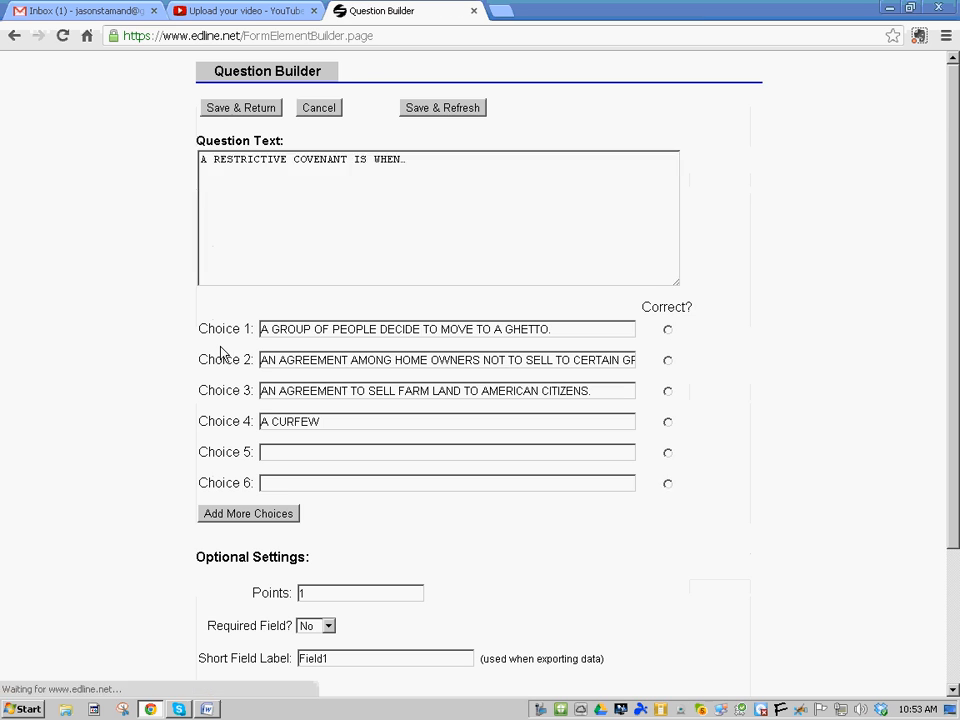
{"action": "left_click", "coordinate": [668, 335]}
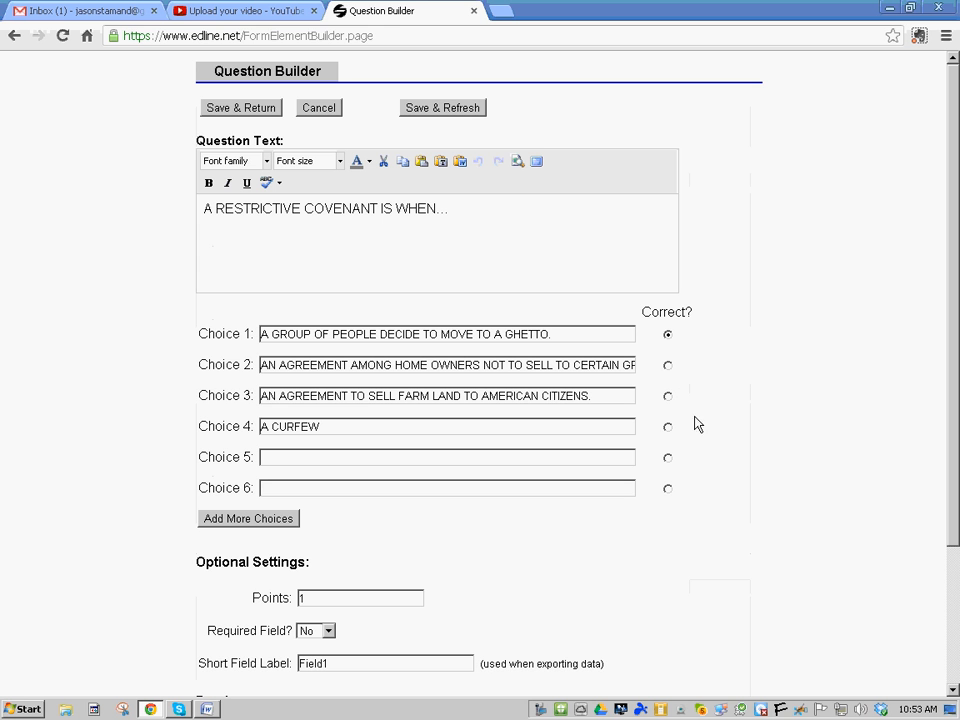
{"action": "left_click", "coordinate": [234, 108]}
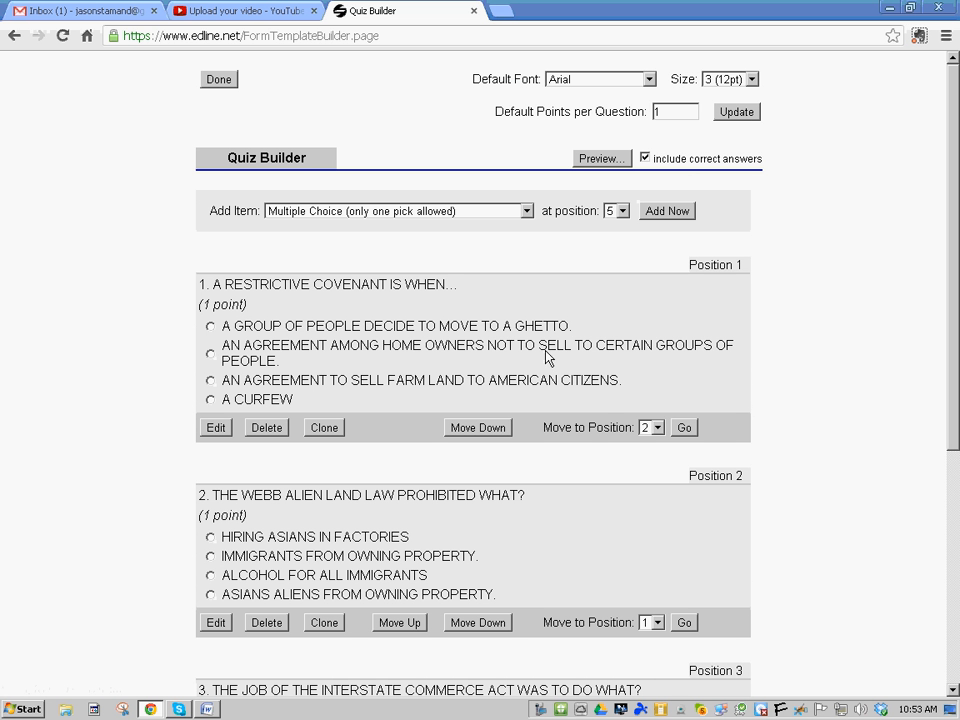
Move the restrictive covenant question from position 1 to position 4
{"action": "left_click", "coordinate": [659, 430]}
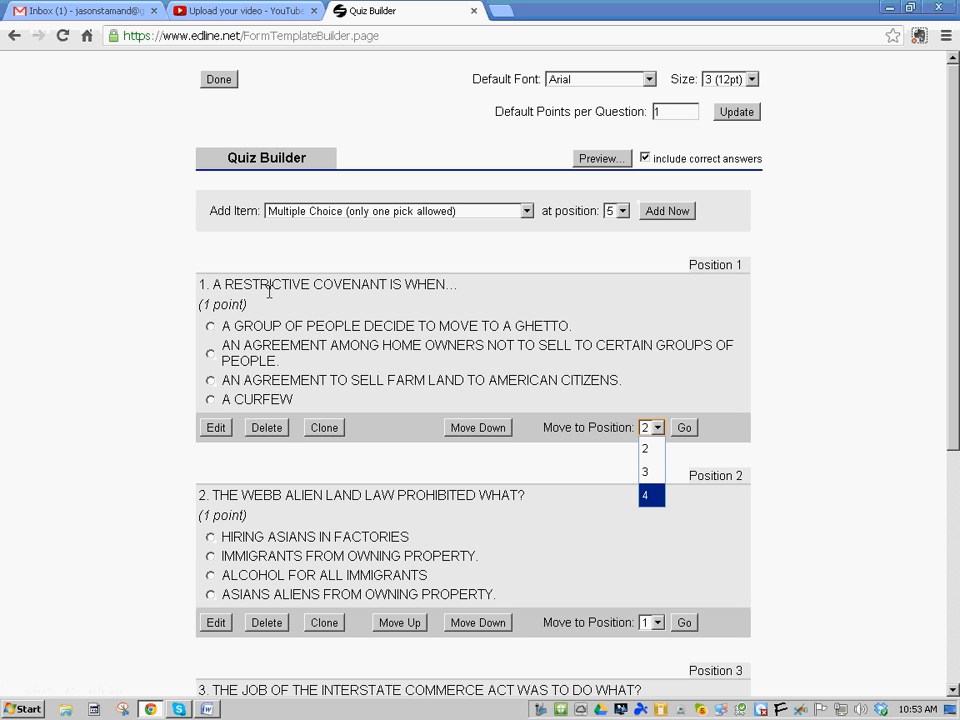
{"action": "left_click", "coordinate": [651, 496]}
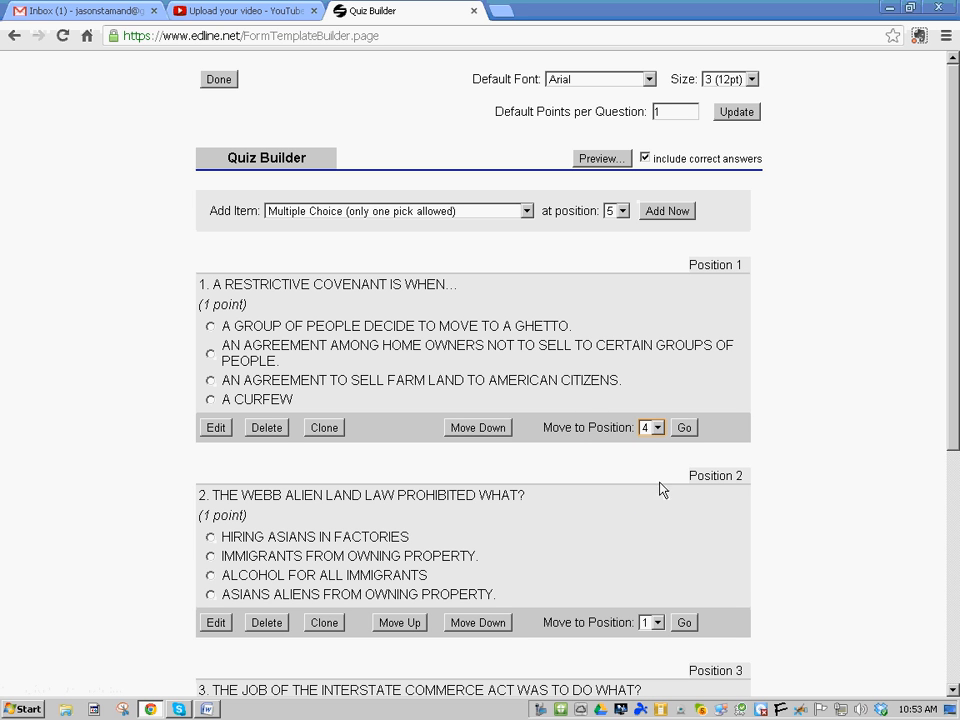
{"action": "left_click", "coordinate": [688, 428]}
{"action": "scroll", "coordinate": [690, 435], "scroll_direction": "down", "scroll_amount": 4}
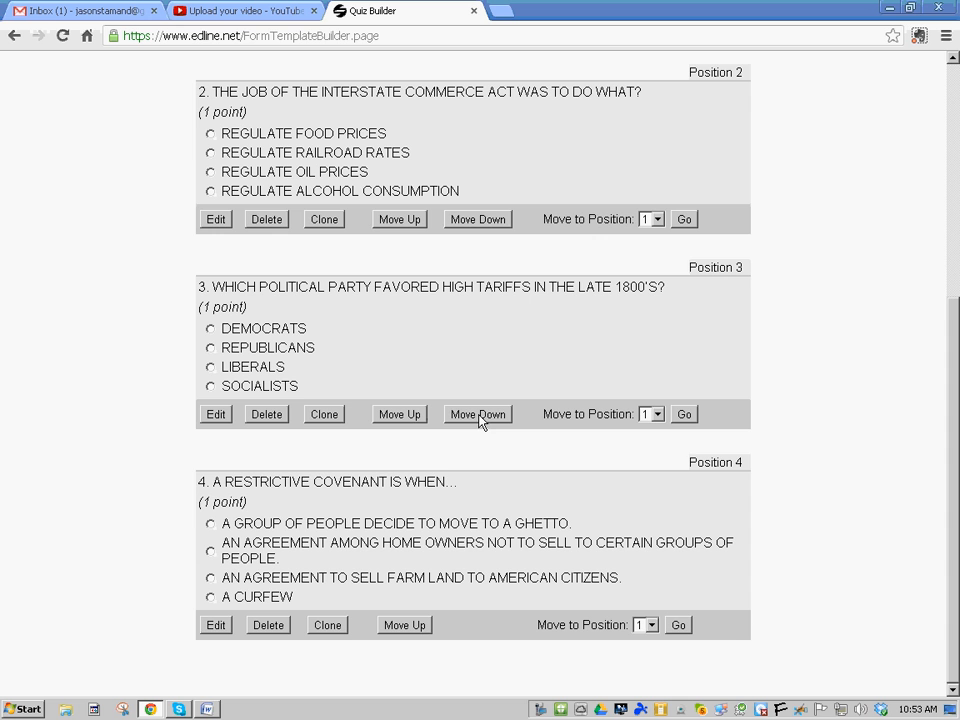
{"action": "scroll", "coordinate": [604, 376], "scroll_direction": "up", "scroll_amount": 1}
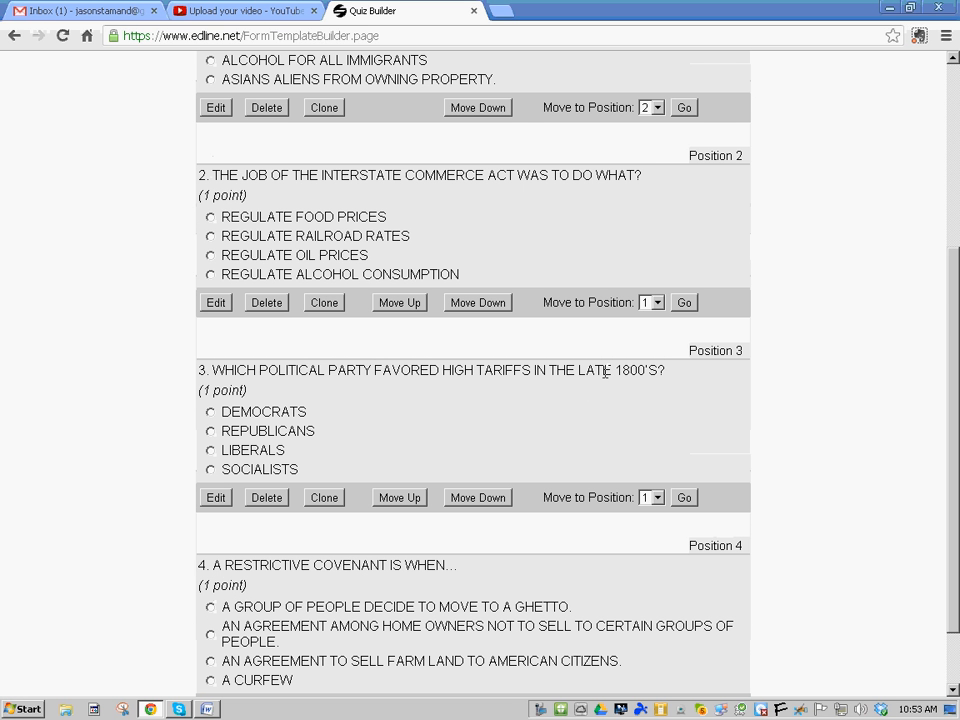
Clone the high-tariffs question and check the updated question list
{"action": "left_click", "coordinate": [325, 498]}
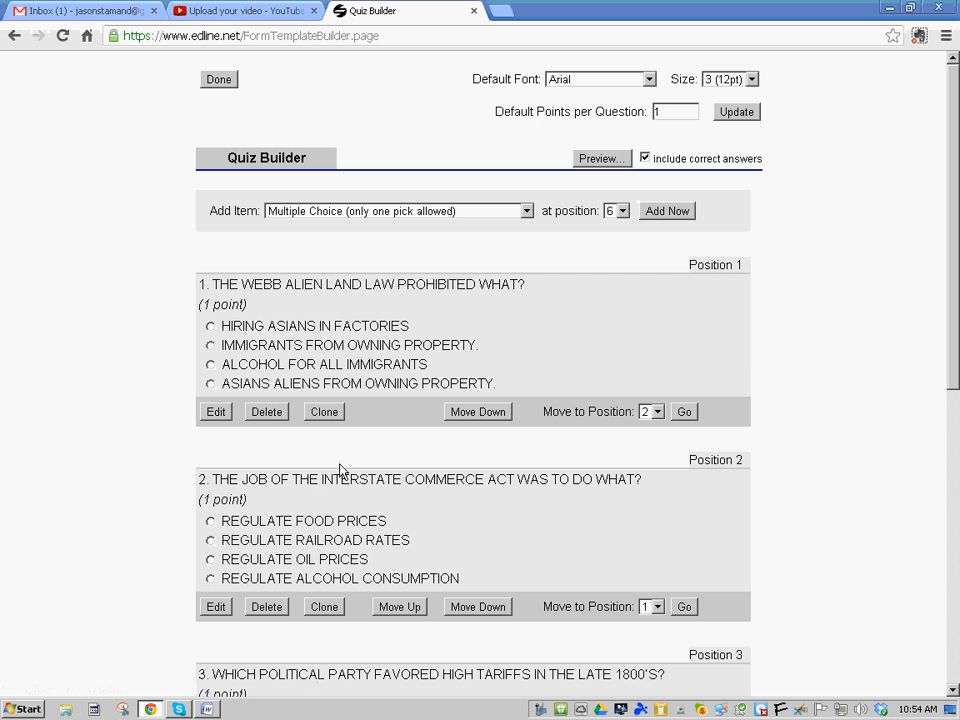
{"action": "scroll", "coordinate": [407, 352], "scroll_direction": "down", "scroll_amount": 5}
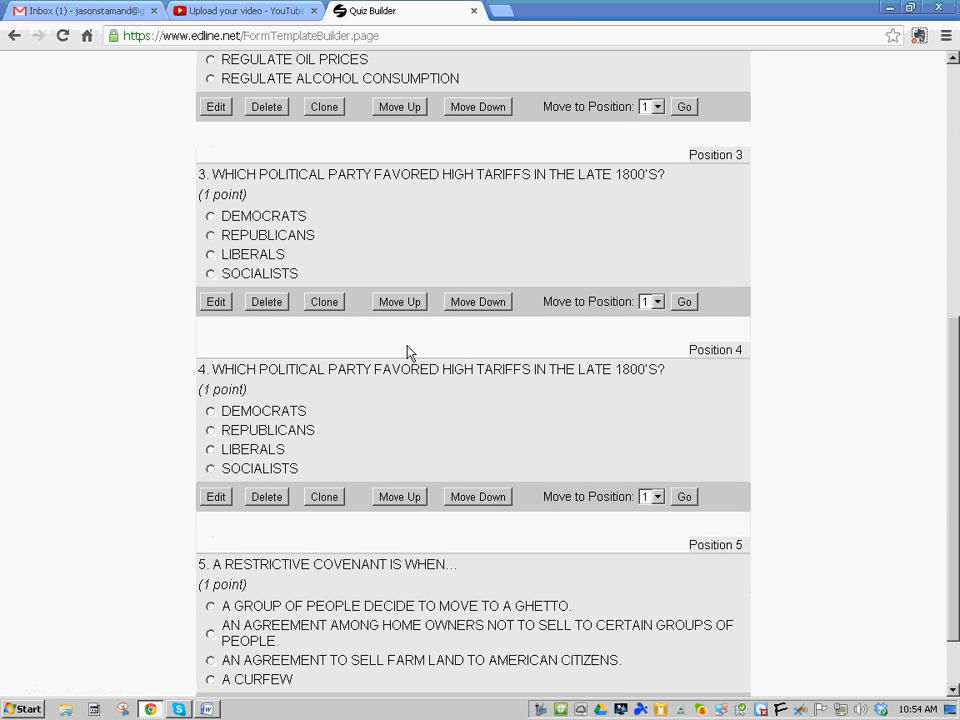
{"action": "scroll", "coordinate": [407, 350], "scroll_direction": "up", "scroll_amount": 3}
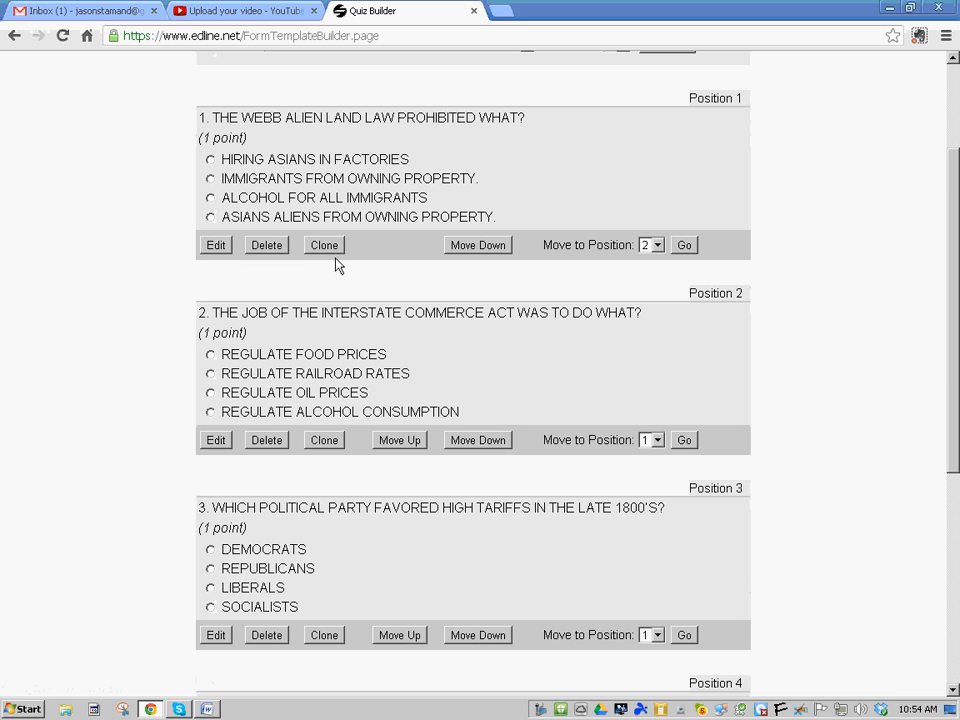
Delete the Webb Alien Land Law question and leave the default font as Arial
{"action": "left_click", "coordinate": [266, 245]}
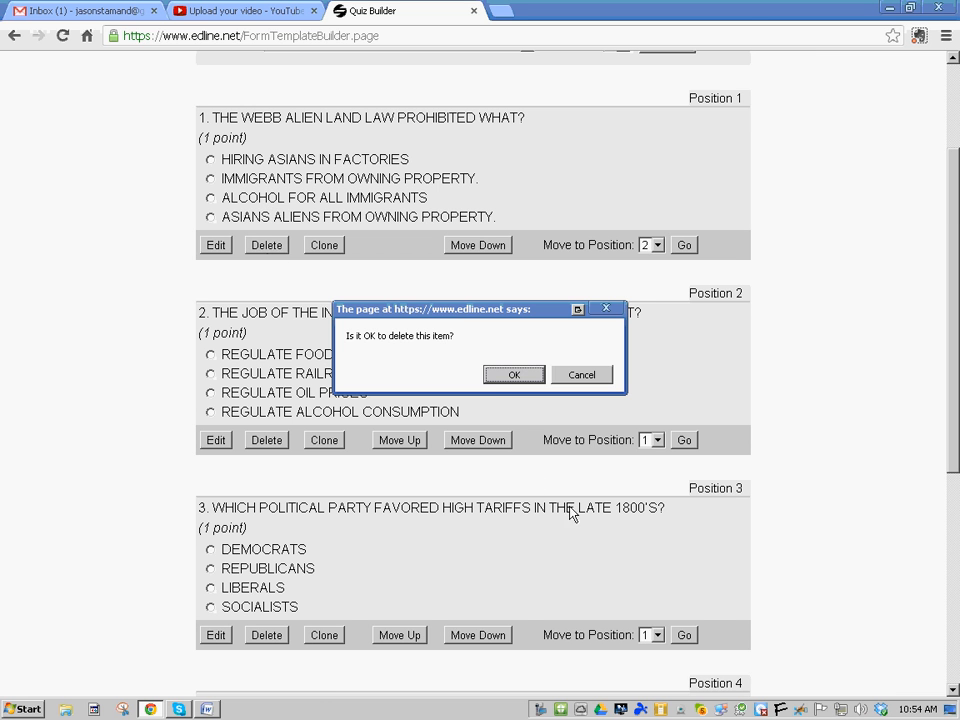
{"action": "left_click", "coordinate": [513, 375]}
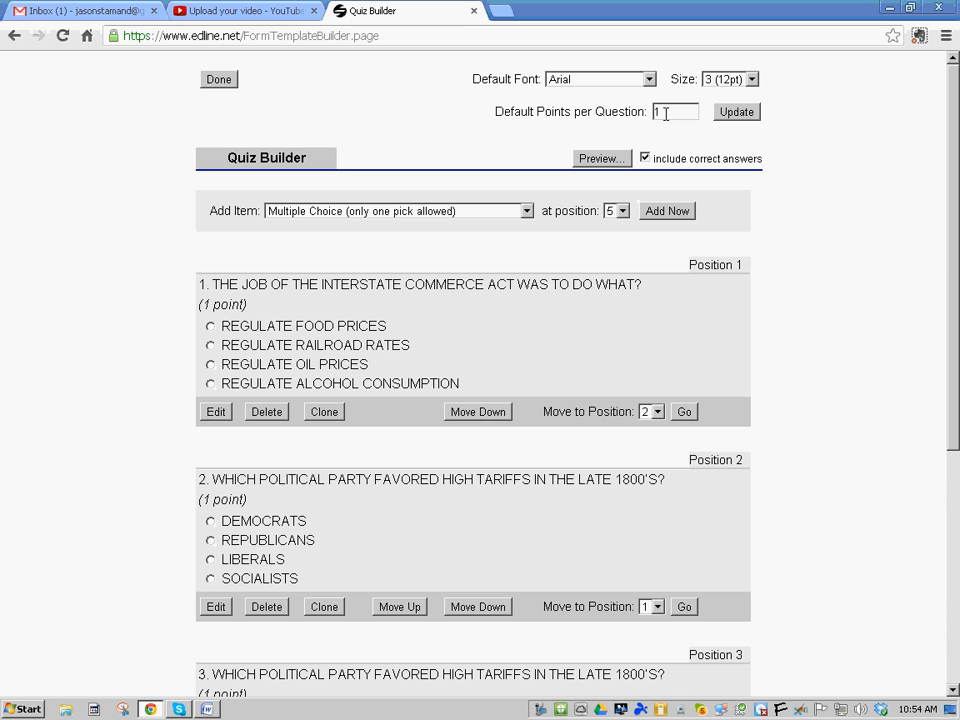
{"action": "scroll", "coordinate": [789, 315], "scroll_direction": "down", "scroll_amount": 3}
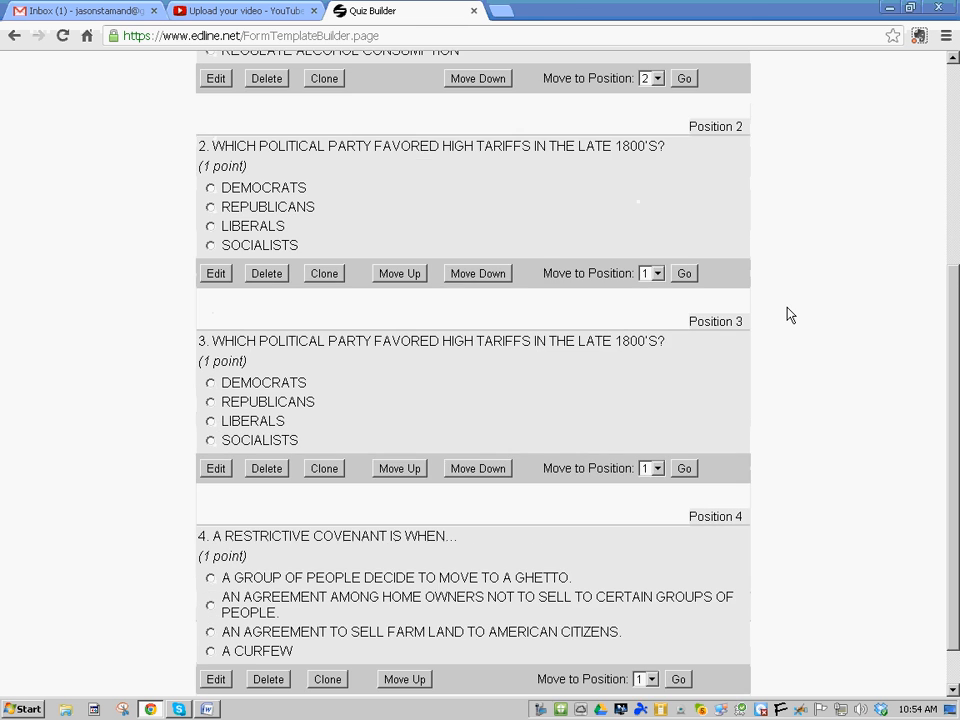
{"action": "scroll", "coordinate": [789, 315], "scroll_direction": "up", "scroll_amount": 3}
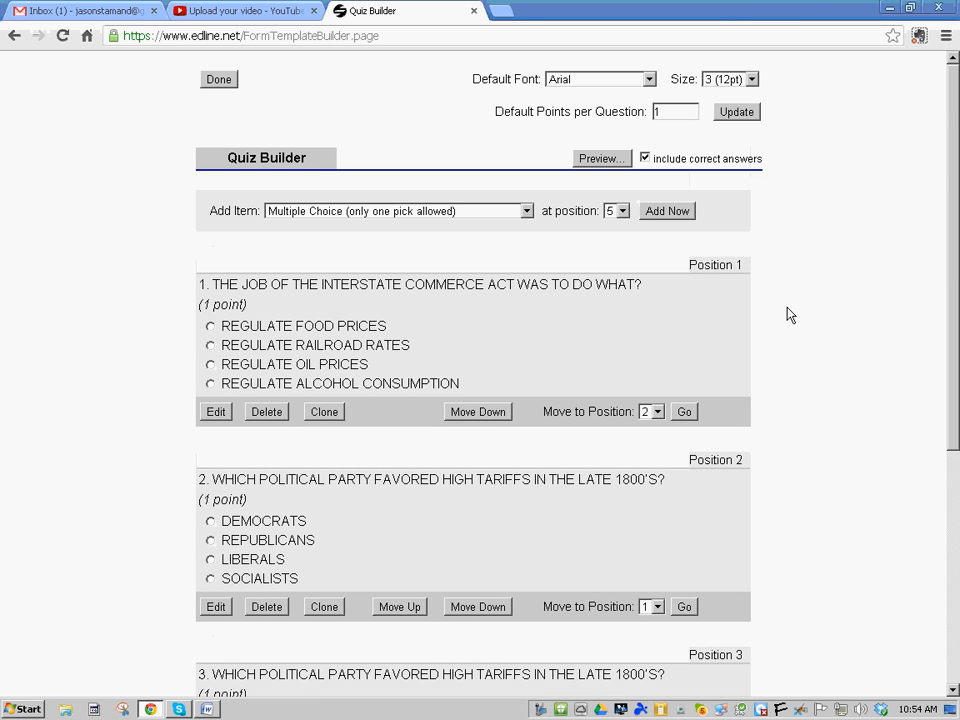
{"action": "left_click", "coordinate": [649, 79]}
{"action": "left_click", "coordinate": [648, 78]}
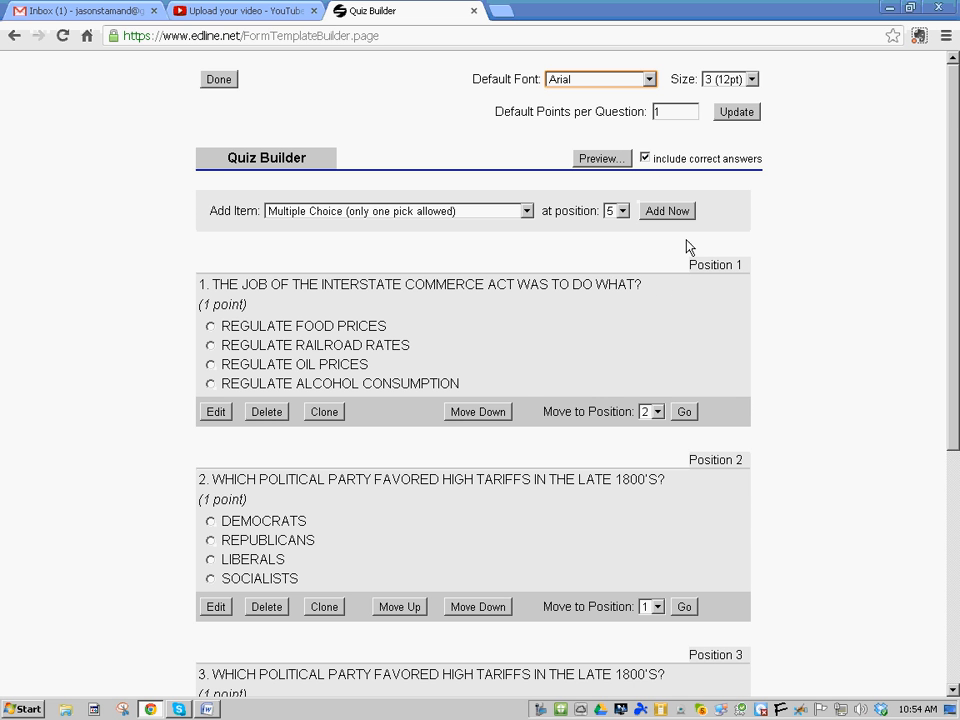
Try sample answers on the first two question previews
{"action": "left_click", "coordinate": [210, 345]}
{"action": "scroll", "coordinate": [321, 396], "scroll_direction": "down", "scroll_amount": 1}
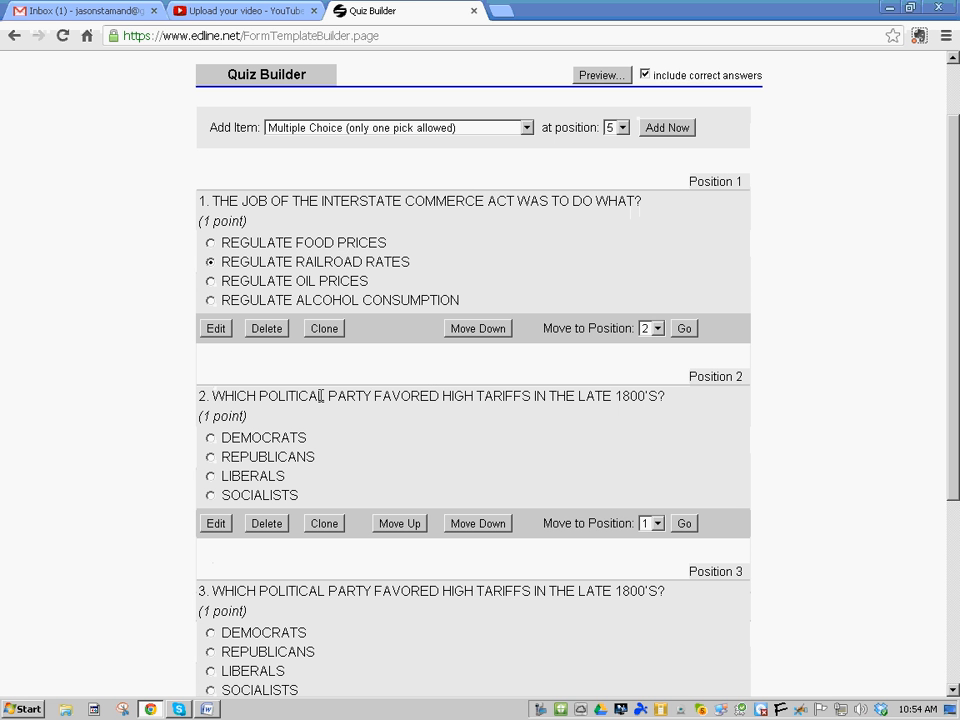
{"action": "left_click", "coordinate": [210, 476]}
Mark REGULATE RAILROAD RATES as the Interstate Commerce Act question's correct answer and save
{"action": "left_click", "coordinate": [215, 328]}
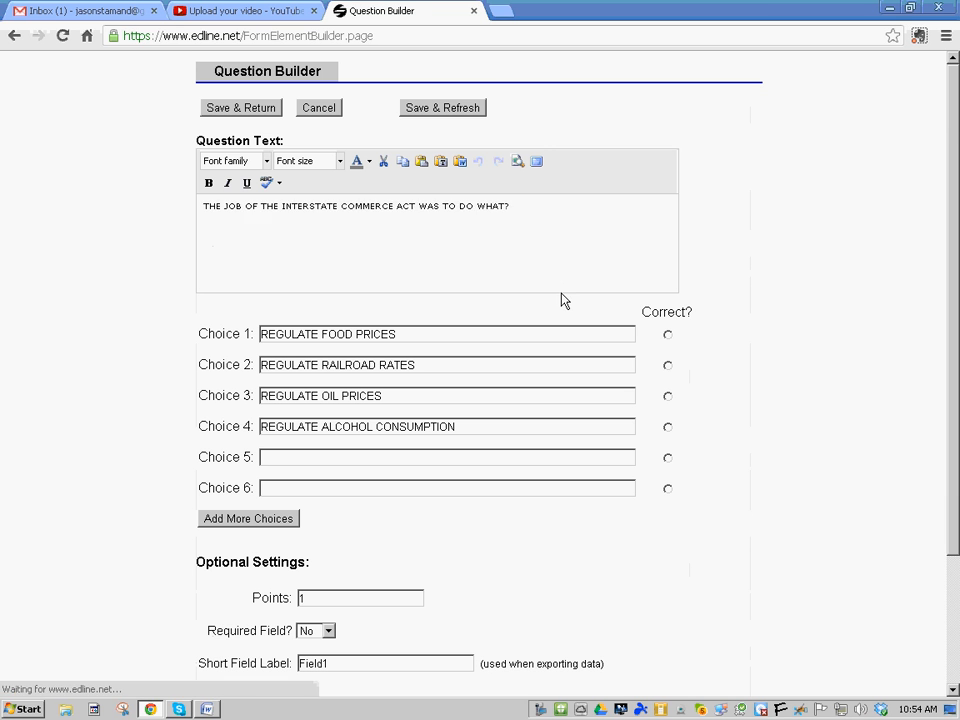
{"action": "left_click", "coordinate": [668, 366]}
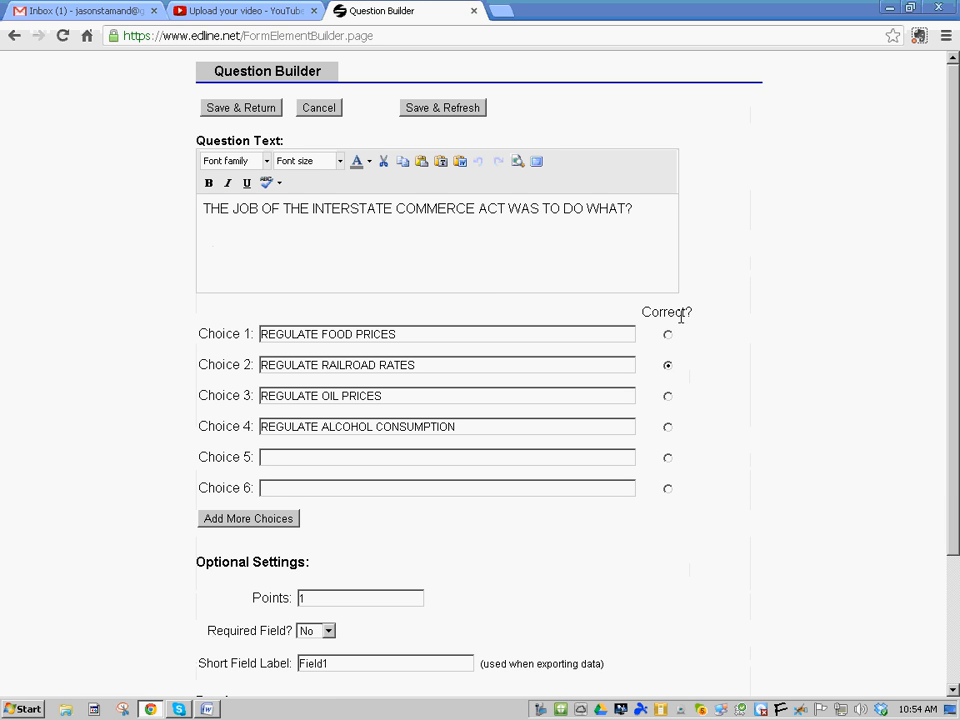
{"action": "left_click", "coordinate": [238, 108]}
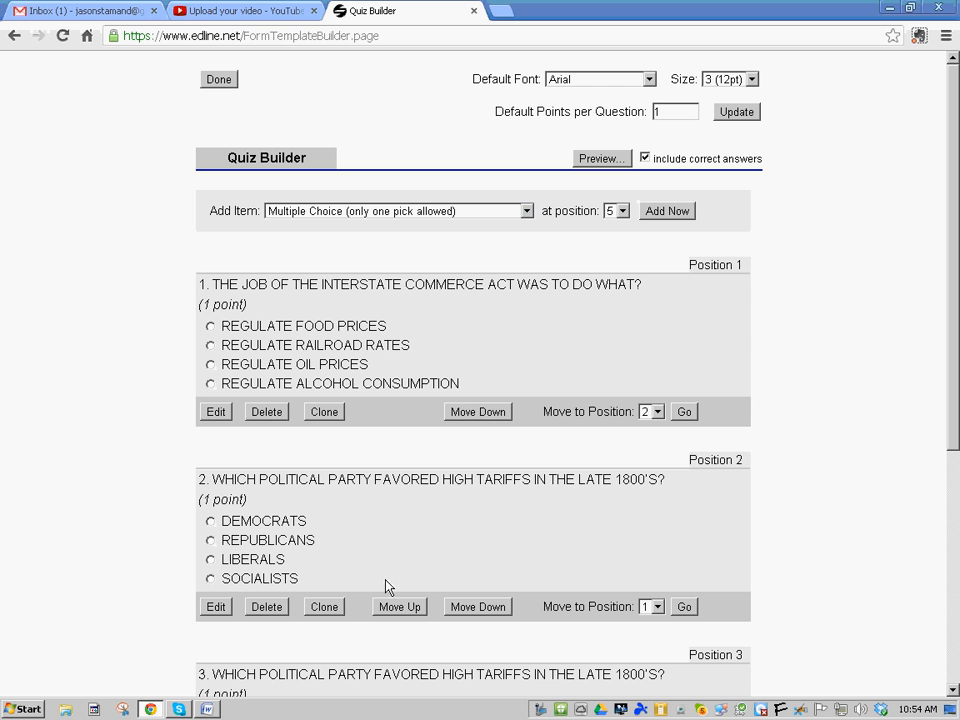
{"action": "left_click", "coordinate": [213, 709]}
{"action": "left_click", "coordinate": [523, 405]}
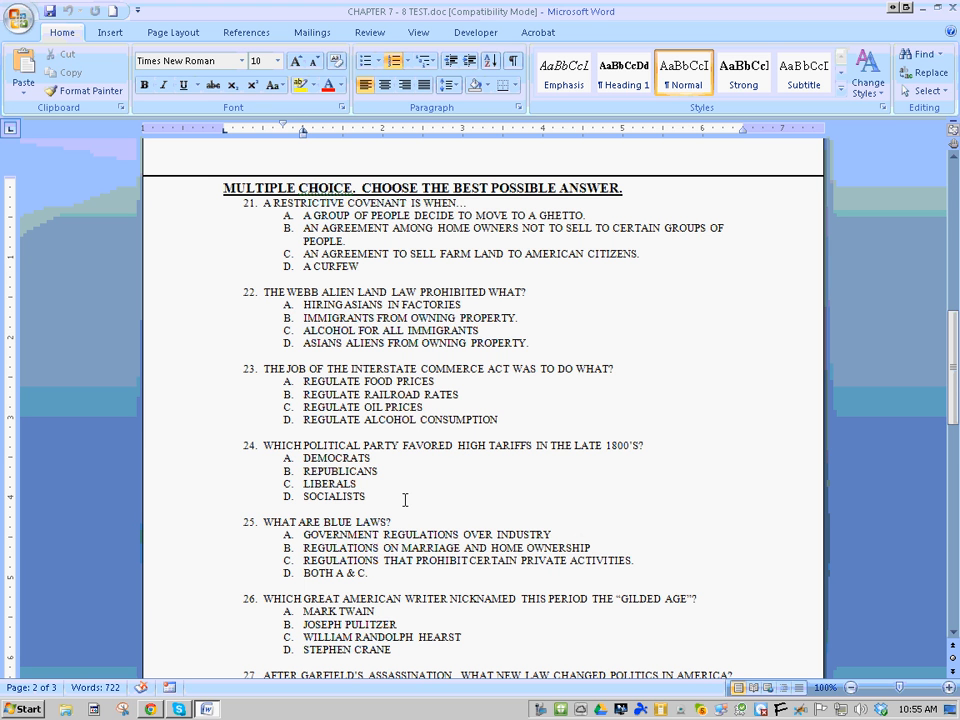
{"action": "key", "text": "alt+Tab"}
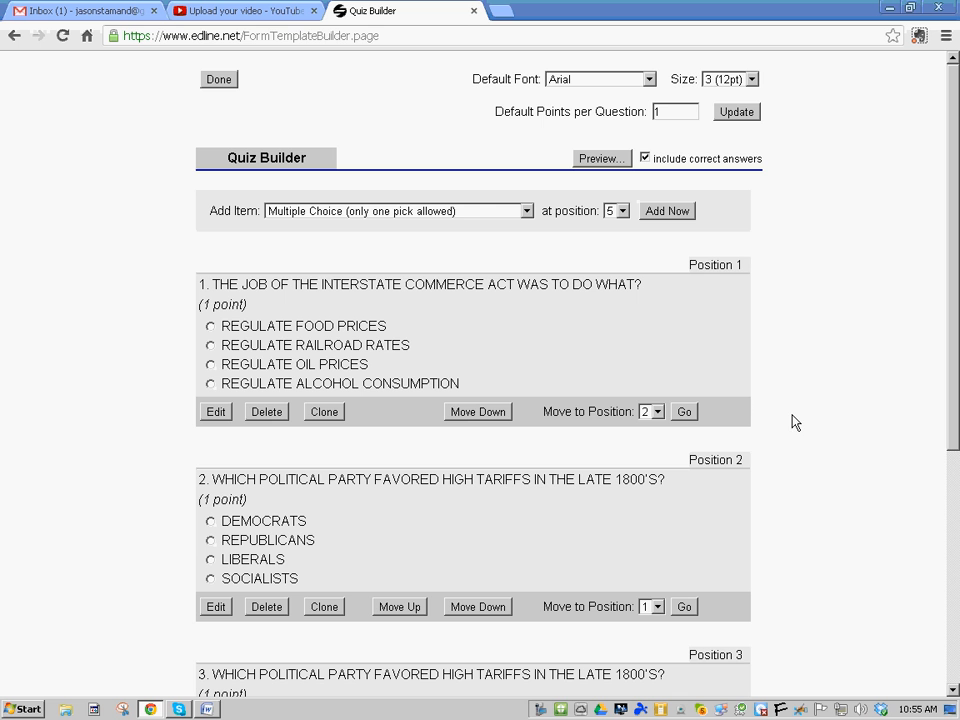
Leave the Quiz Builder and review the Manage Quiz page's Multiple Posting and Setup options
{"action": "scroll", "coordinate": [448, 291], "scroll_direction": "down", "scroll_amount": 4}
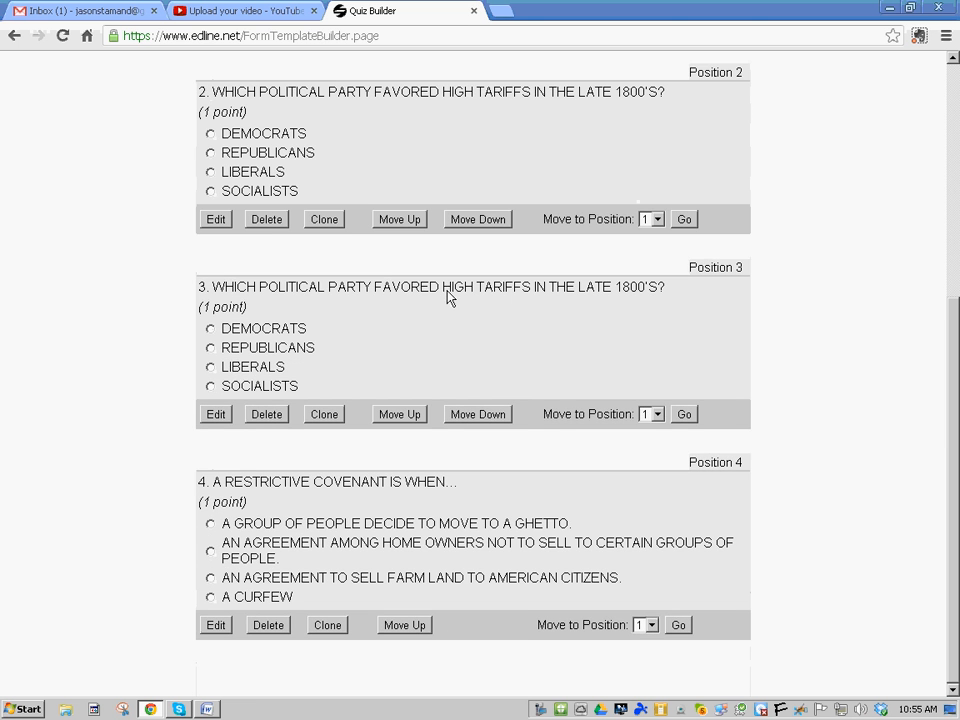
{"action": "scroll", "coordinate": [448, 291], "scroll_direction": "up", "scroll_amount": 4}
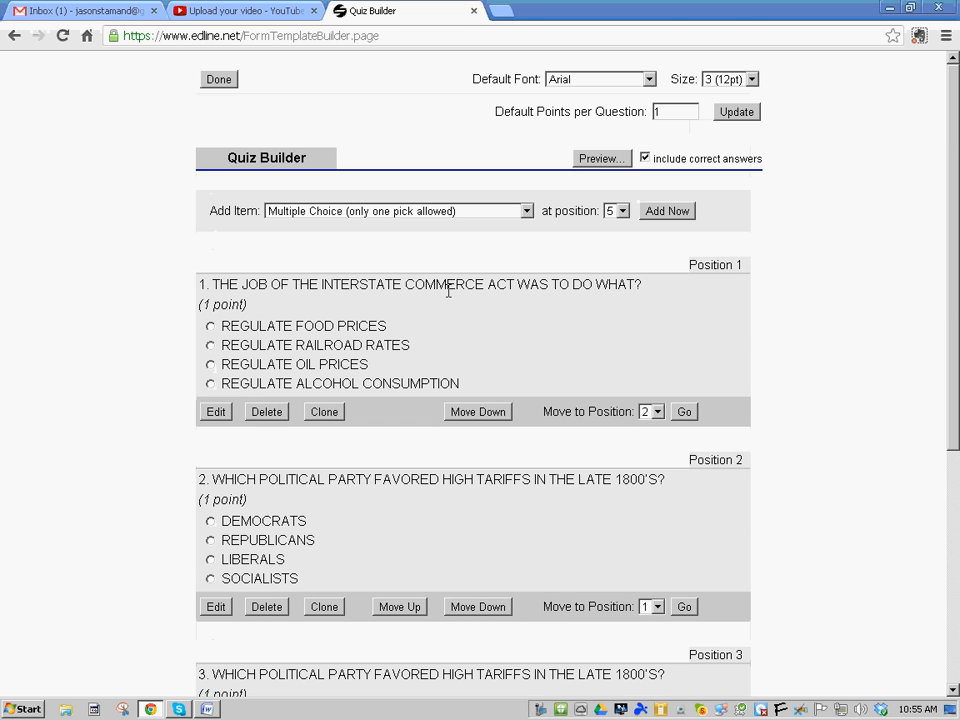
{"action": "left_click", "coordinate": [216, 82]}
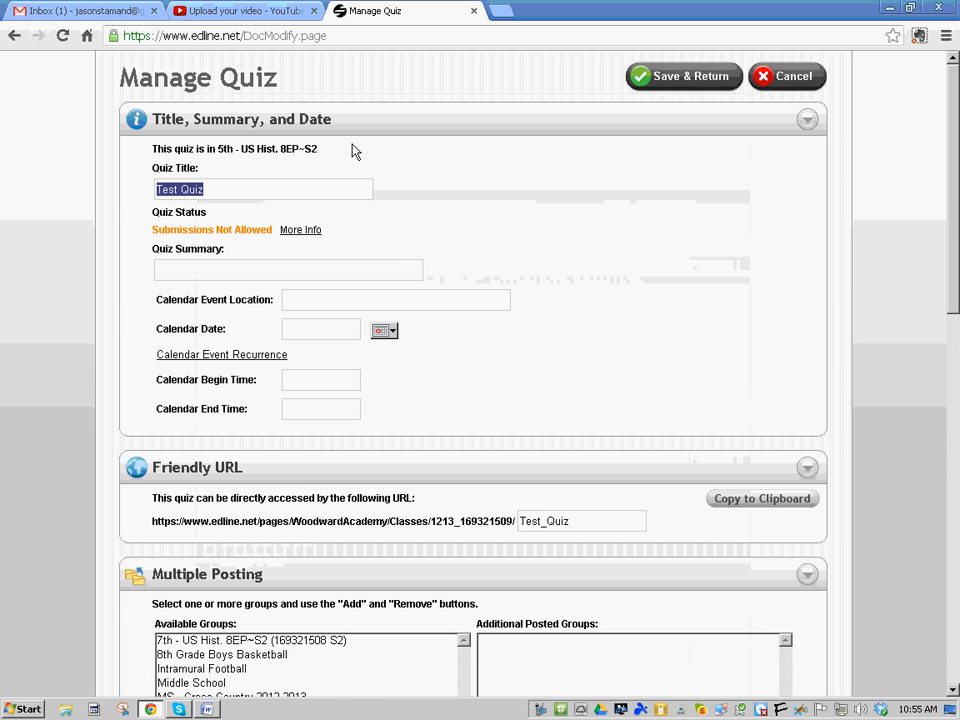
{"action": "scroll", "coordinate": [587, 300], "scroll_direction": "down", "scroll_amount": 3}
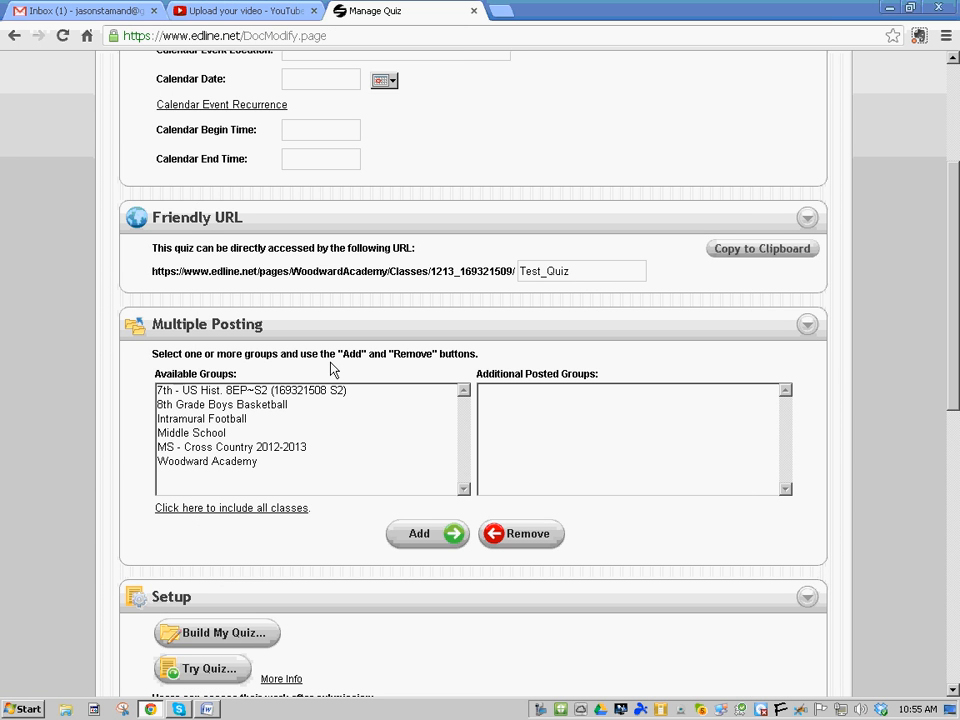
{"action": "scroll", "coordinate": [572, 407], "scroll_direction": "down", "scroll_amount": 8}
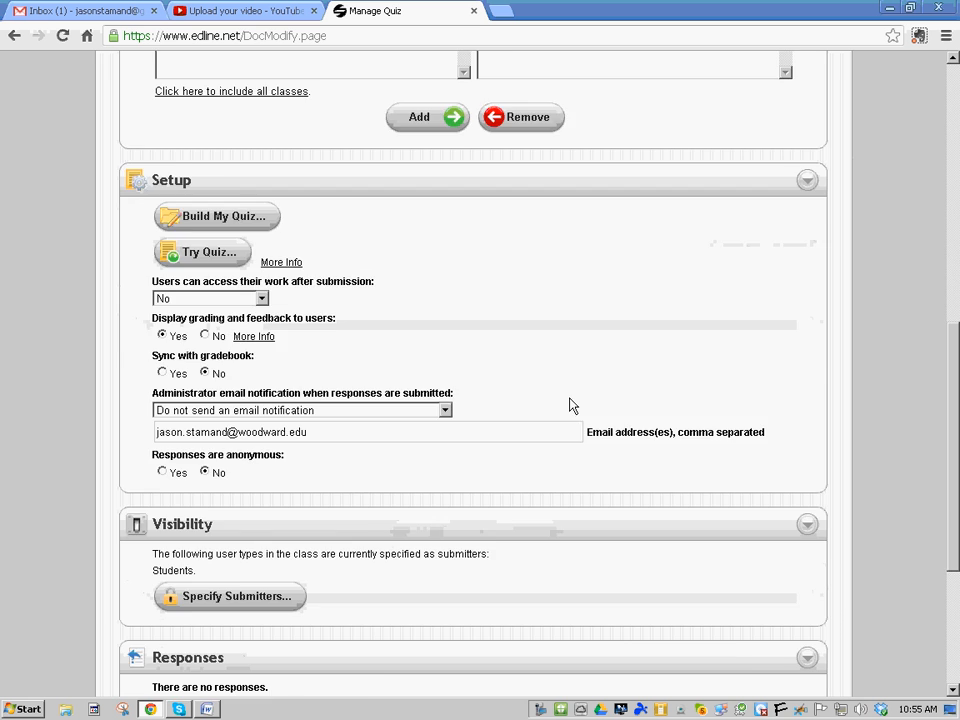
Save the quiz, exit class page edit mode, and reopen Test Quiz down to Responses
{"action": "left_click", "coordinate": [657, 628]}
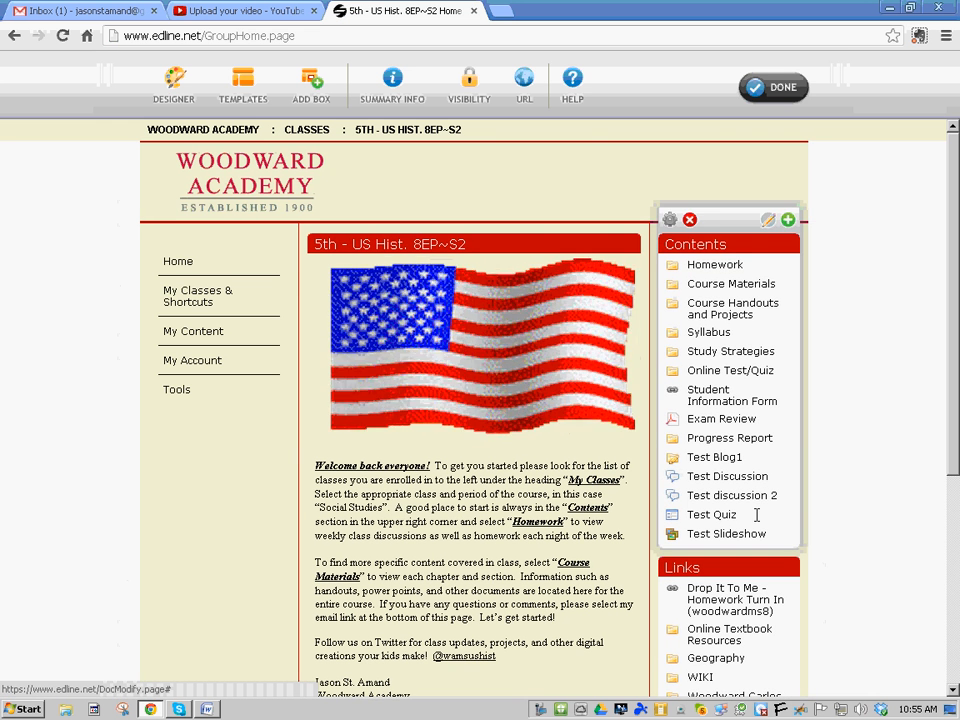
{"action": "left_click", "coordinate": [781, 88]}
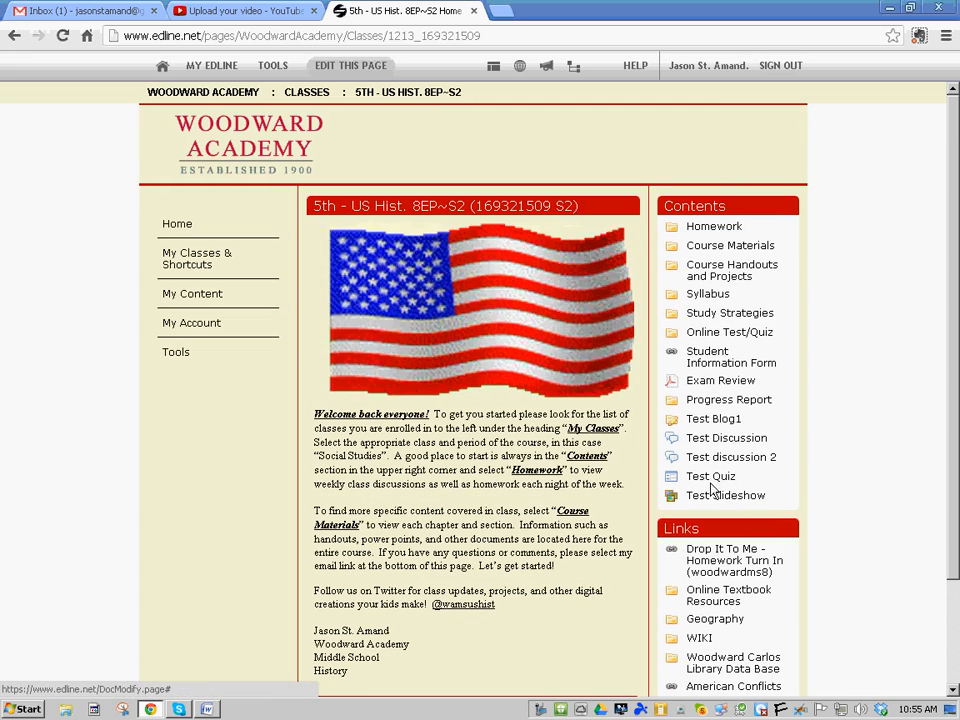
{"action": "left_click", "coordinate": [710, 481]}
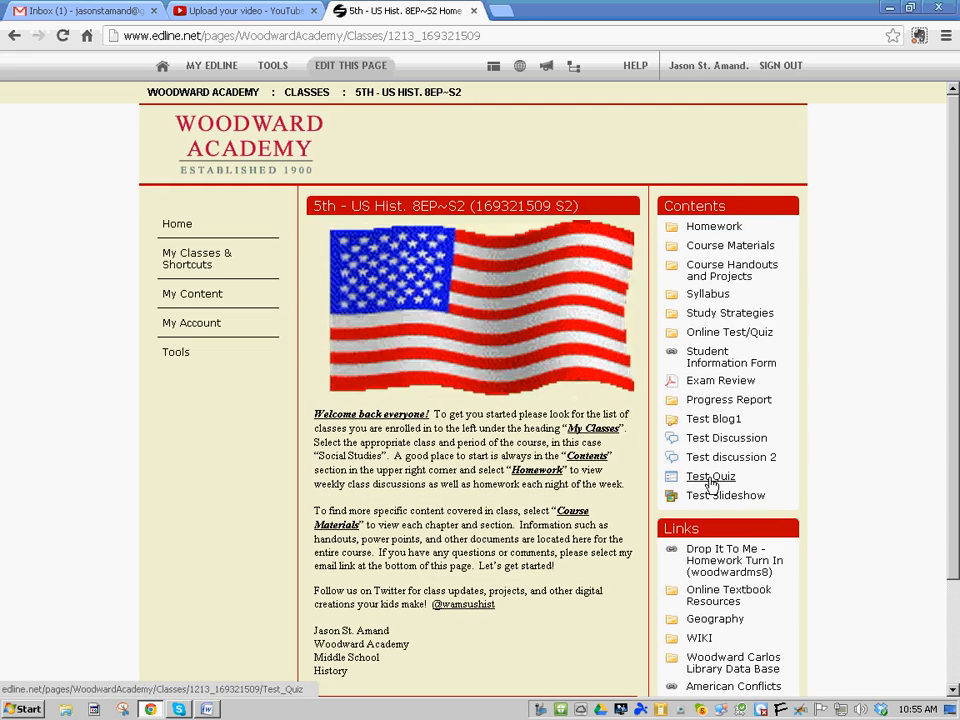
{"action": "scroll", "coordinate": [643, 456], "scroll_direction": "down", "scroll_amount": 3}
{"action": "scroll", "coordinate": [560, 445], "scroll_direction": "down", "scroll_amount": 3}
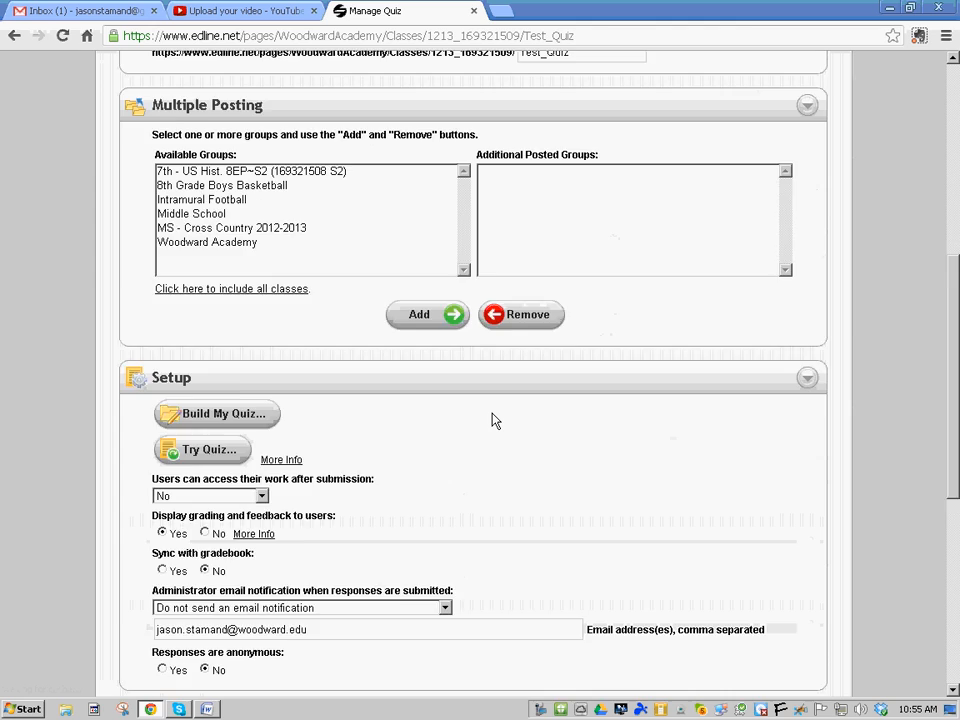
{"action": "scroll", "coordinate": [272, 379], "scroll_direction": "down", "scroll_amount": 3}
{"action": "scroll", "coordinate": [272, 379], "scroll_direction": "down", "scroll_amount": 1}
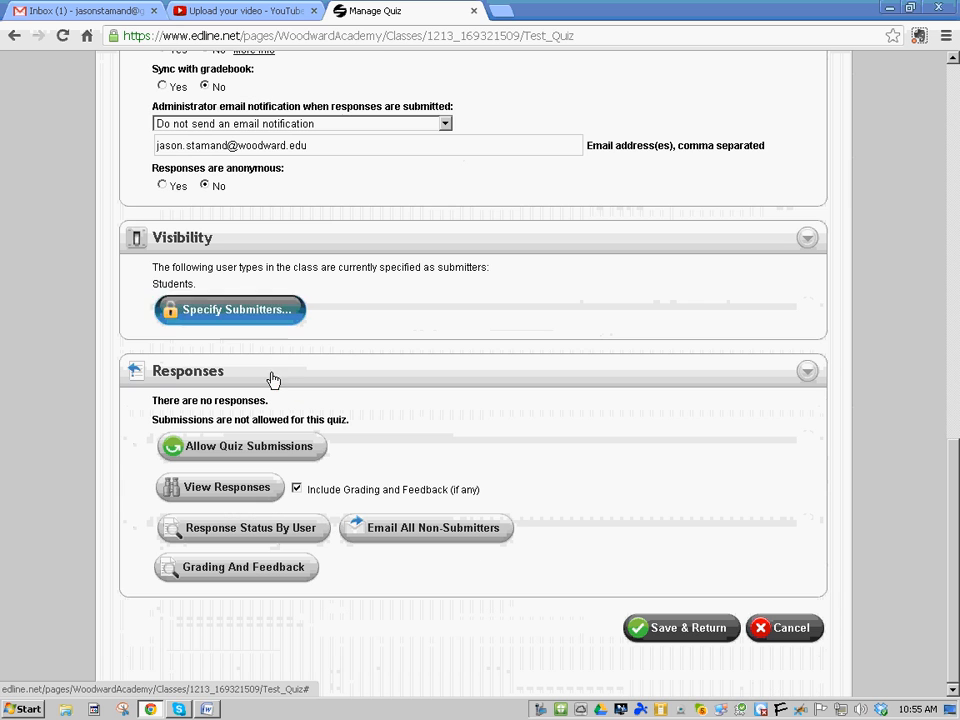
{"action": "left_click", "coordinate": [235, 450]}
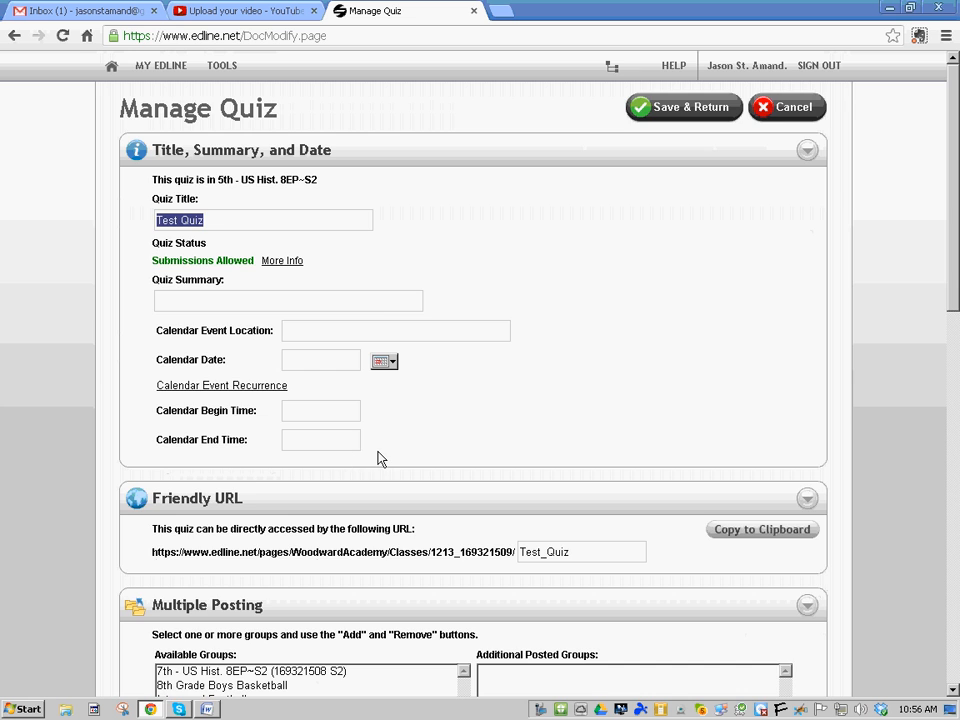
{"action": "scroll", "coordinate": [378, 458], "scroll_direction": "down", "scroll_amount": 10}
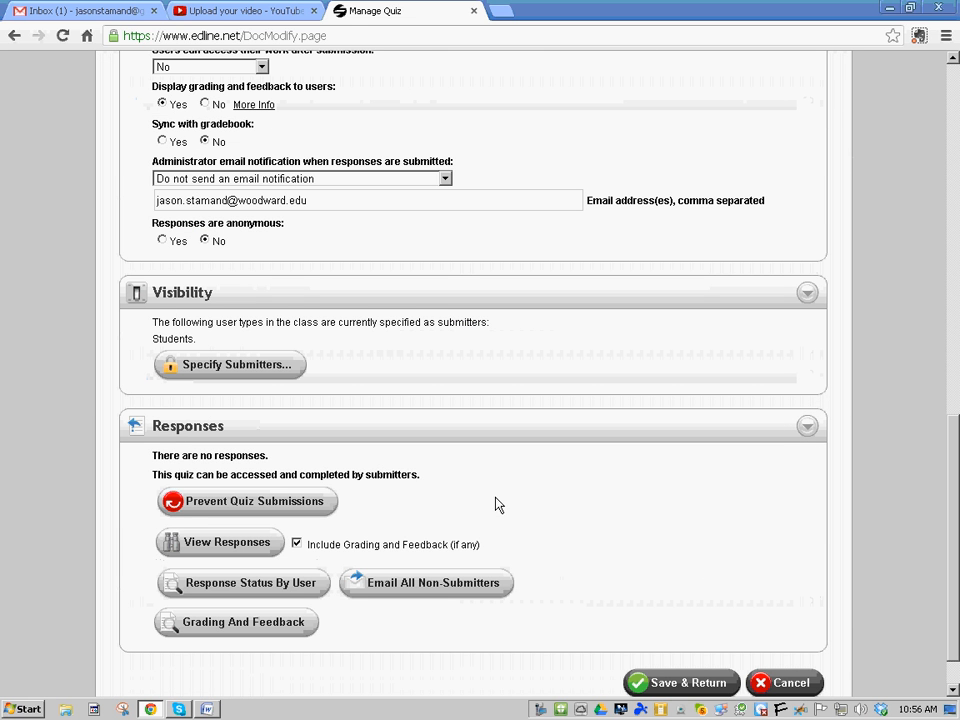
{"action": "left_click", "coordinate": [233, 506]}
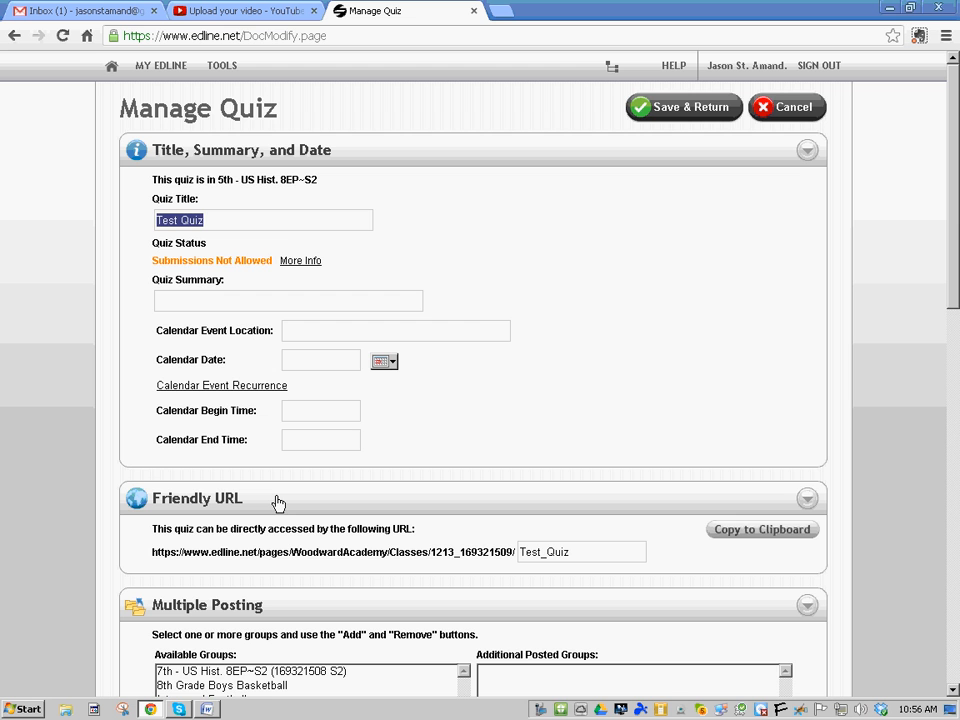
{"action": "scroll", "coordinate": [429, 525], "scroll_direction": "down", "scroll_amount": 10}
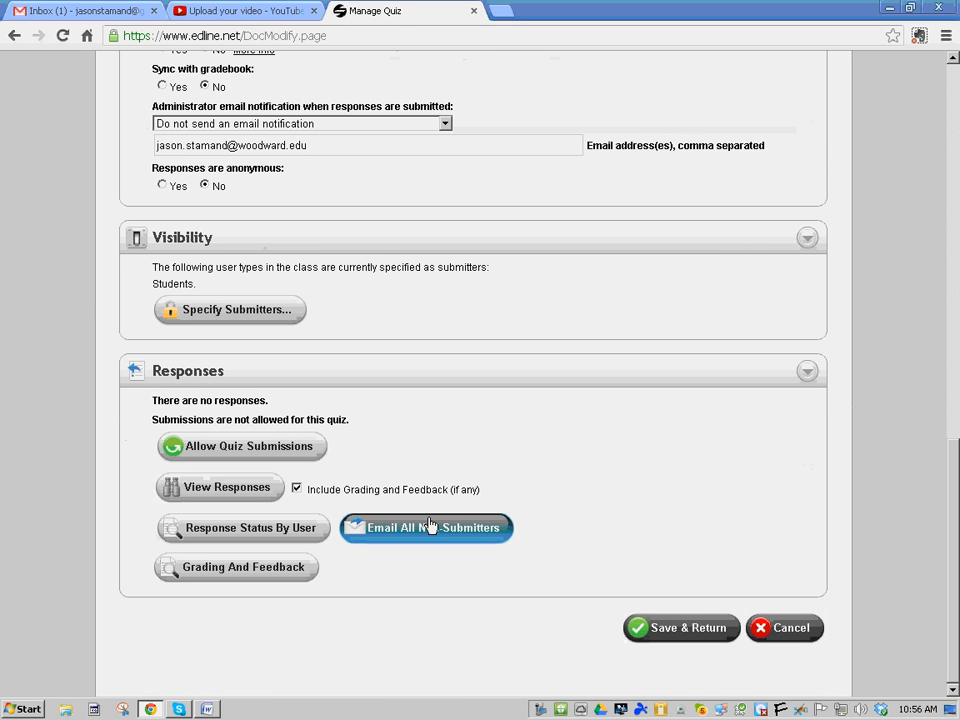
View Test Quiz's empty responses list, then save and return to the class home page
{"action": "left_click", "coordinate": [228, 488]}
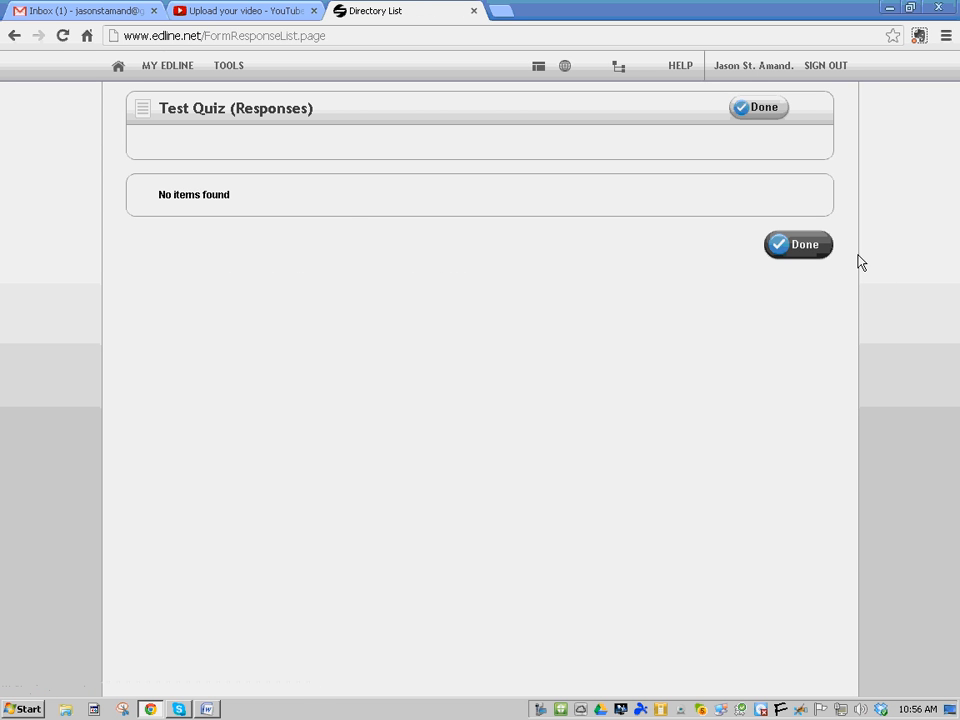
{"action": "left_click", "coordinate": [797, 246]}
{"action": "scroll", "coordinate": [322, 490], "scroll_direction": "down", "scroll_amount": 4}
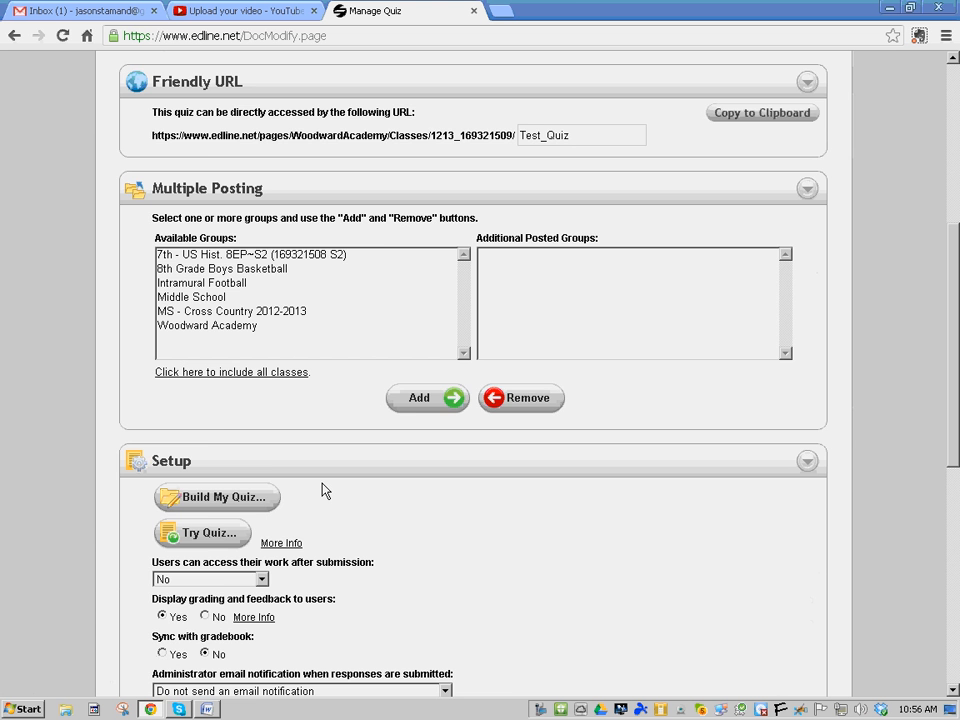
{"action": "scroll", "coordinate": [322, 490], "scroll_direction": "down", "scroll_amount": 3}
{"action": "scroll", "coordinate": [285, 560], "scroll_direction": "down", "scroll_amount": 2}
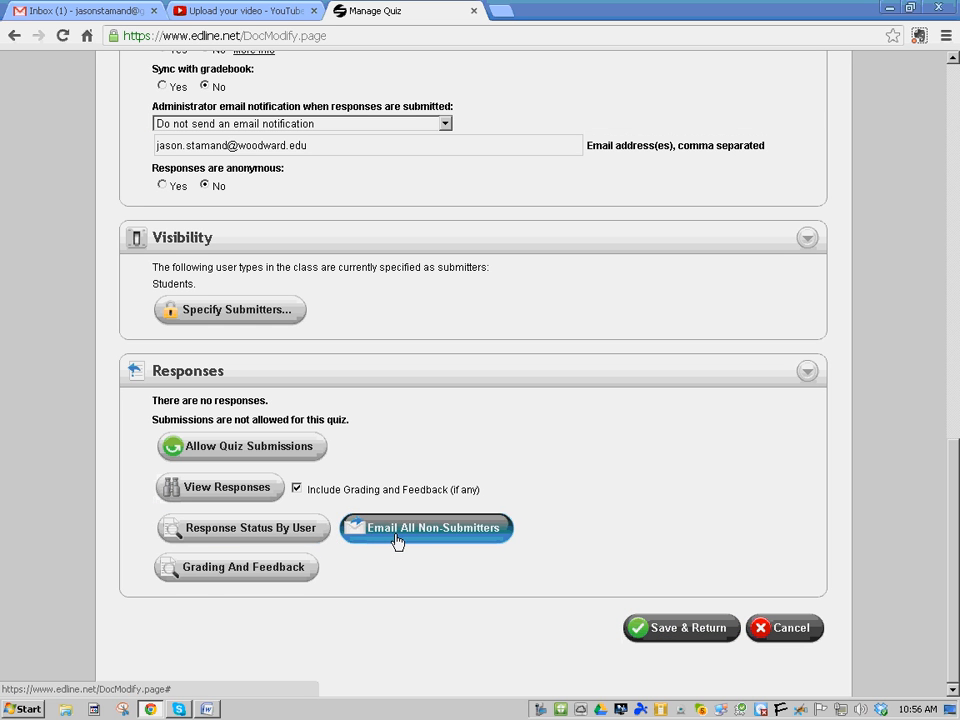
{"action": "left_click", "coordinate": [689, 636]}
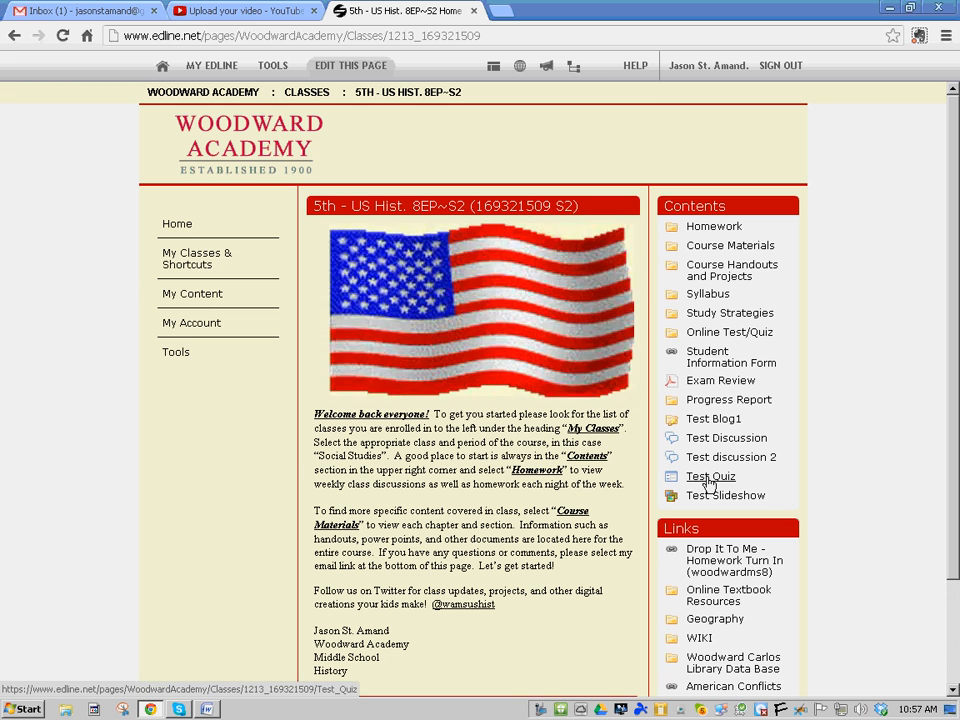
Open Test Quiz, allow quiz submissions, and save the settings
{"action": "left_click", "coordinate": [708, 478]}
{"action": "scroll", "coordinate": [400, 444], "scroll_direction": "down", "scroll_amount": 5}
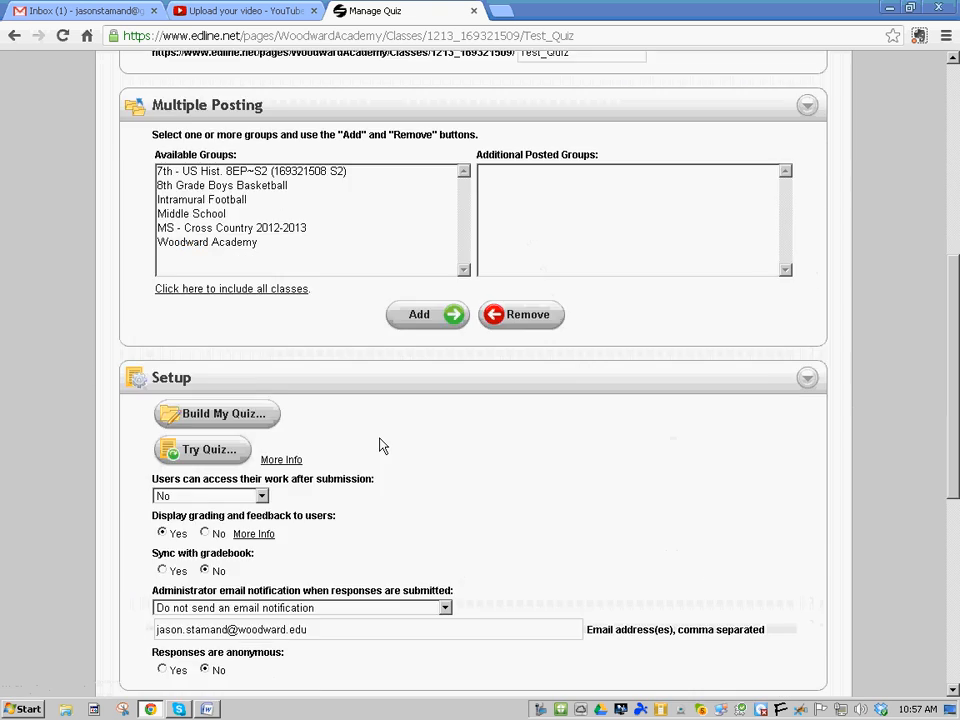
{"action": "scroll", "coordinate": [380, 445], "scroll_direction": "down", "scroll_amount": 4}
{"action": "left_click", "coordinate": [257, 514]}
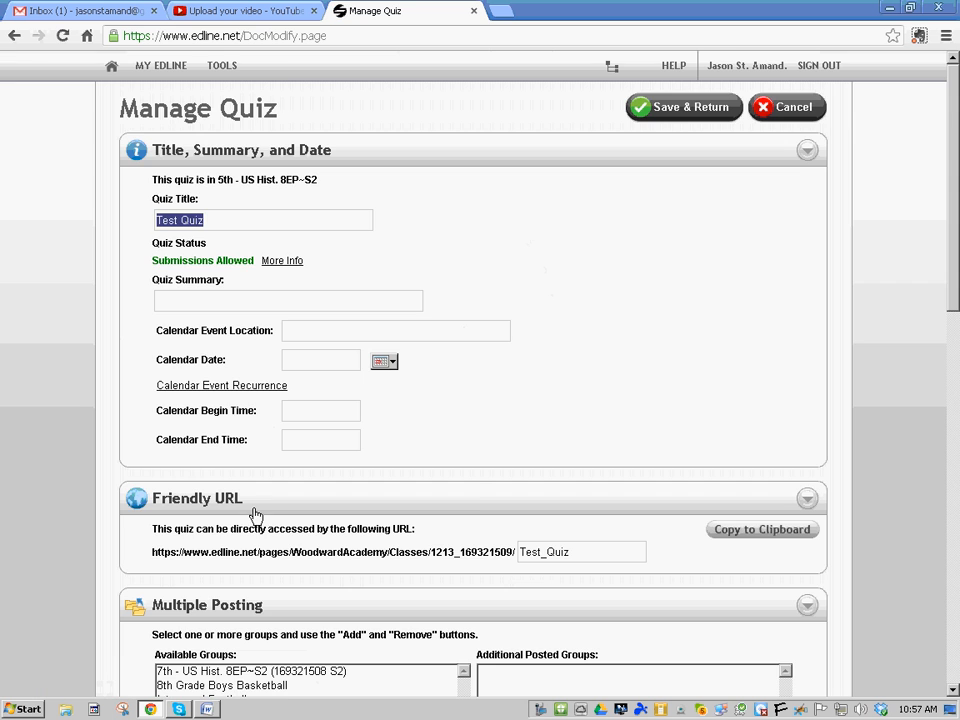
{"action": "left_click", "coordinate": [687, 117]}
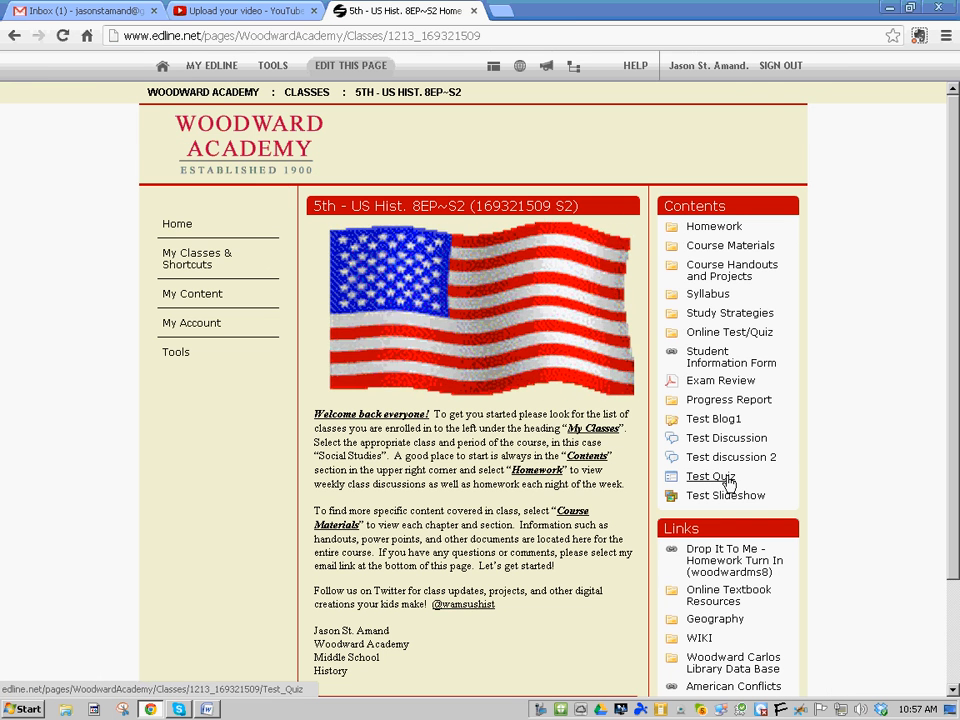
Reopen Test Quiz's management page from the Contents list to check its Setup
{"action": "left_click", "coordinate": [705, 480]}
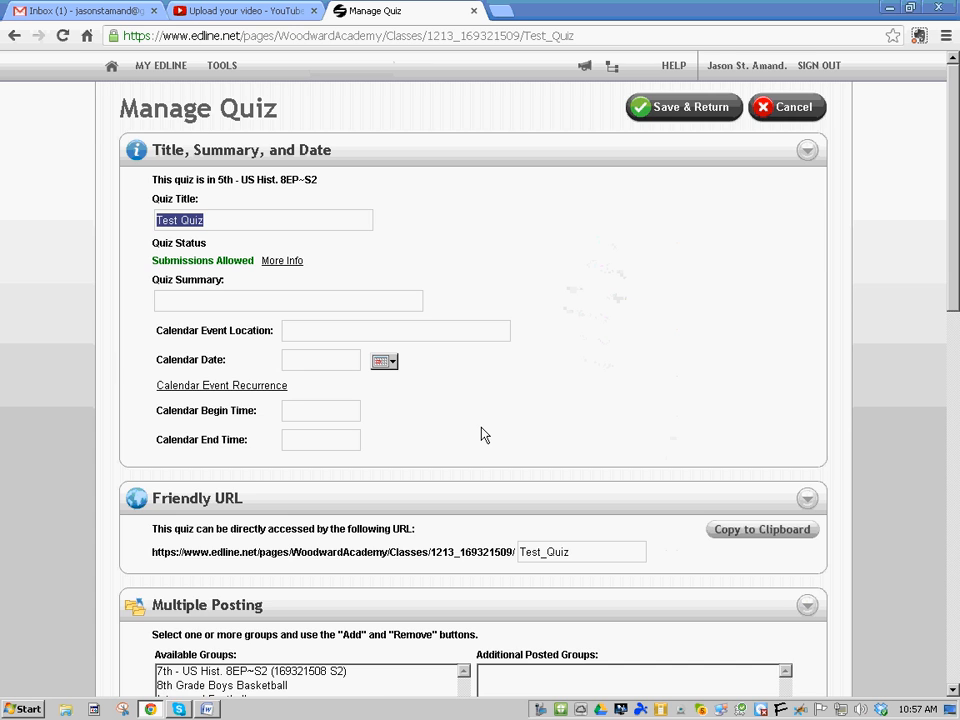
{"action": "scroll", "coordinate": [481, 434], "scroll_direction": "down", "scroll_amount": 7}
{"action": "scroll", "coordinate": [481, 434], "scroll_direction": "up", "scroll_amount": 2}
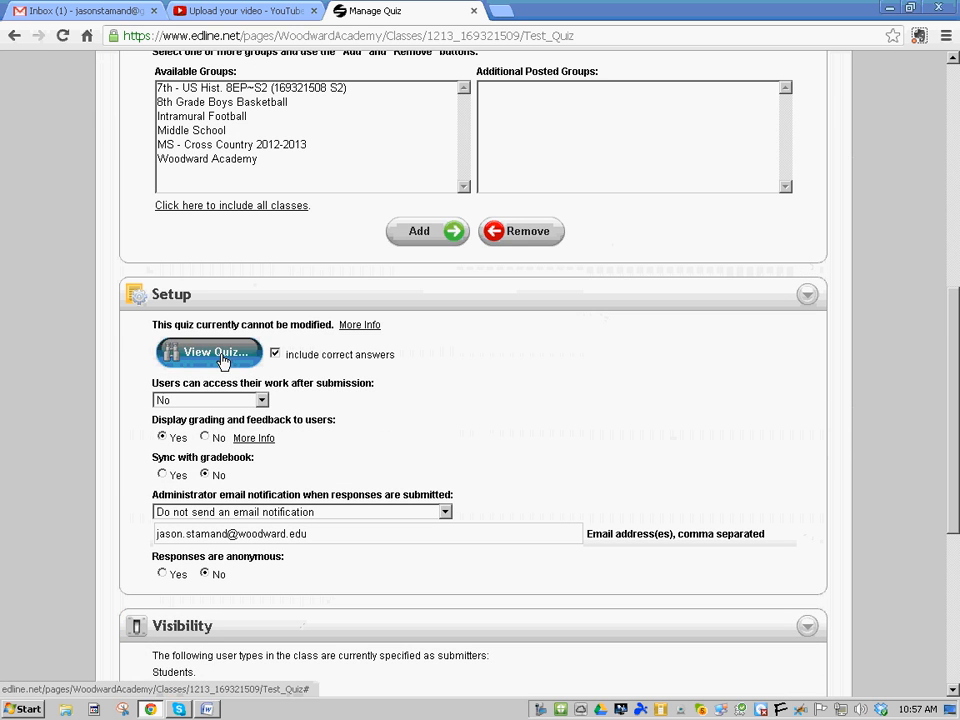
Preview Test Quiz with correct answers, picking REGULATE RAILROAD RATES, DEMOCRATS, REPUBLICANS and the farm land answer
{"action": "left_click", "coordinate": [221, 359]}
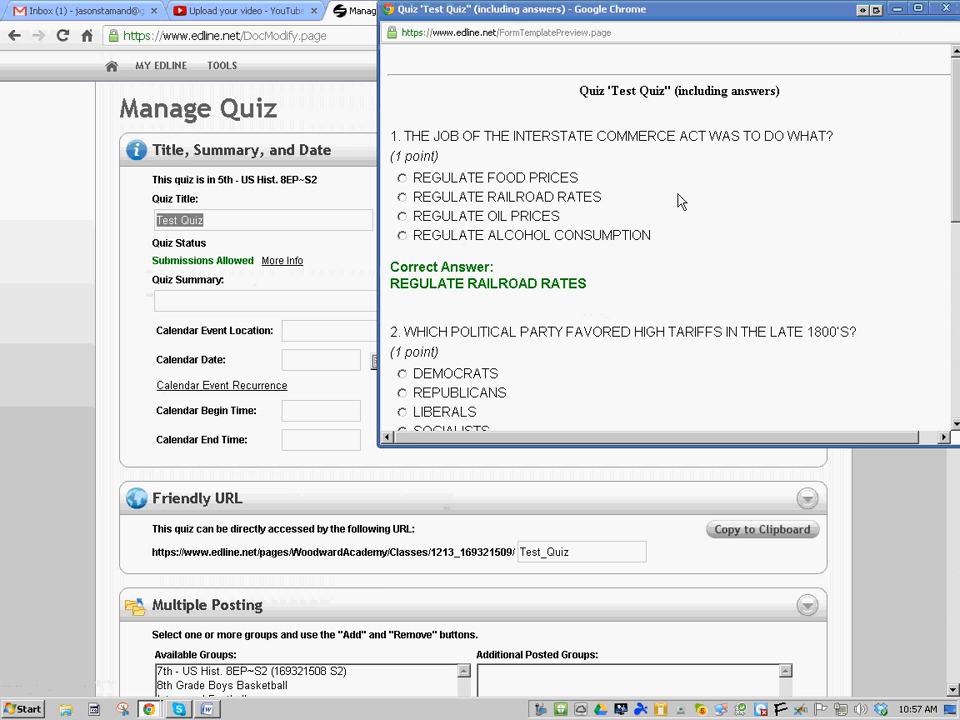
{"action": "left_click", "coordinate": [402, 197]}
{"action": "left_click", "coordinate": [404, 373]}
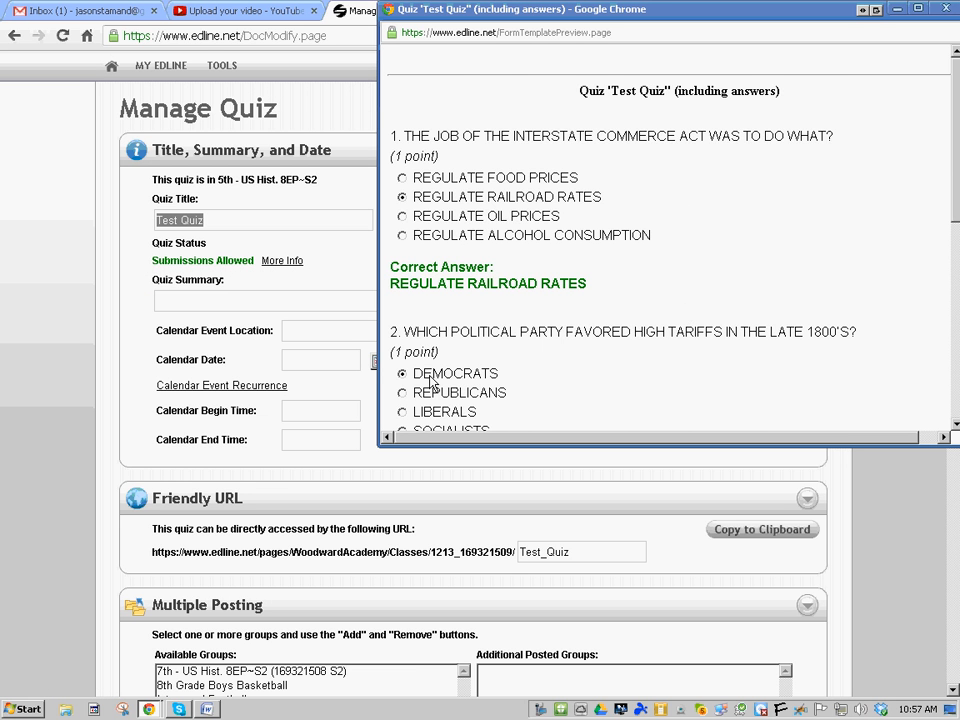
{"action": "scroll", "coordinate": [430, 381], "scroll_direction": "down", "scroll_amount": 3}
{"action": "left_click", "coordinate": [402, 292]}
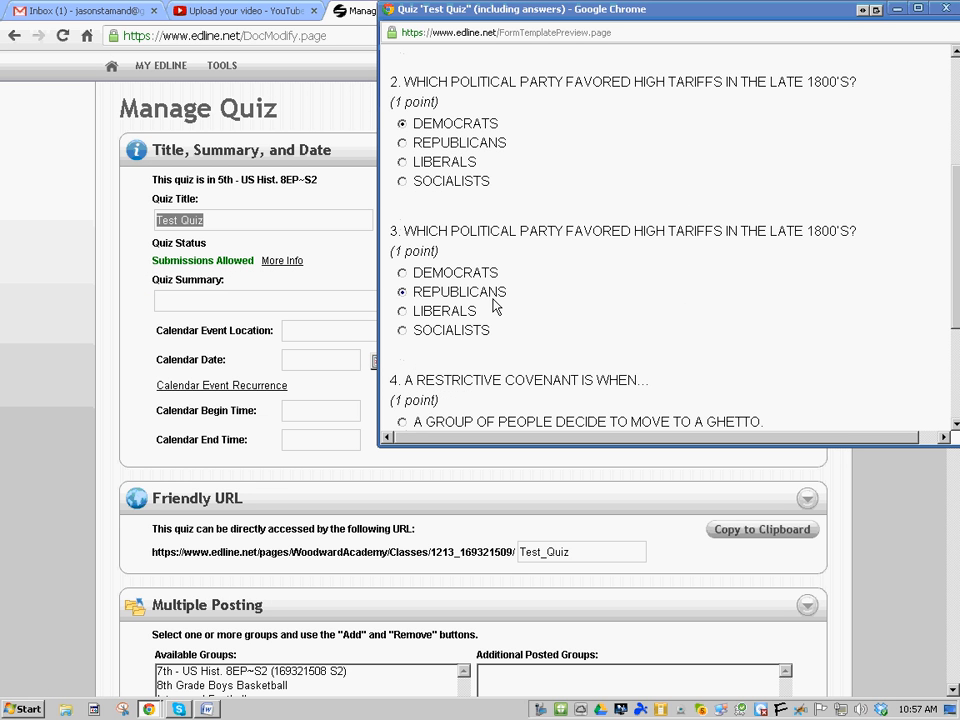
{"action": "scroll", "coordinate": [493, 306], "scroll_direction": "down", "scroll_amount": 2}
{"action": "left_click", "coordinate": [402, 309]}
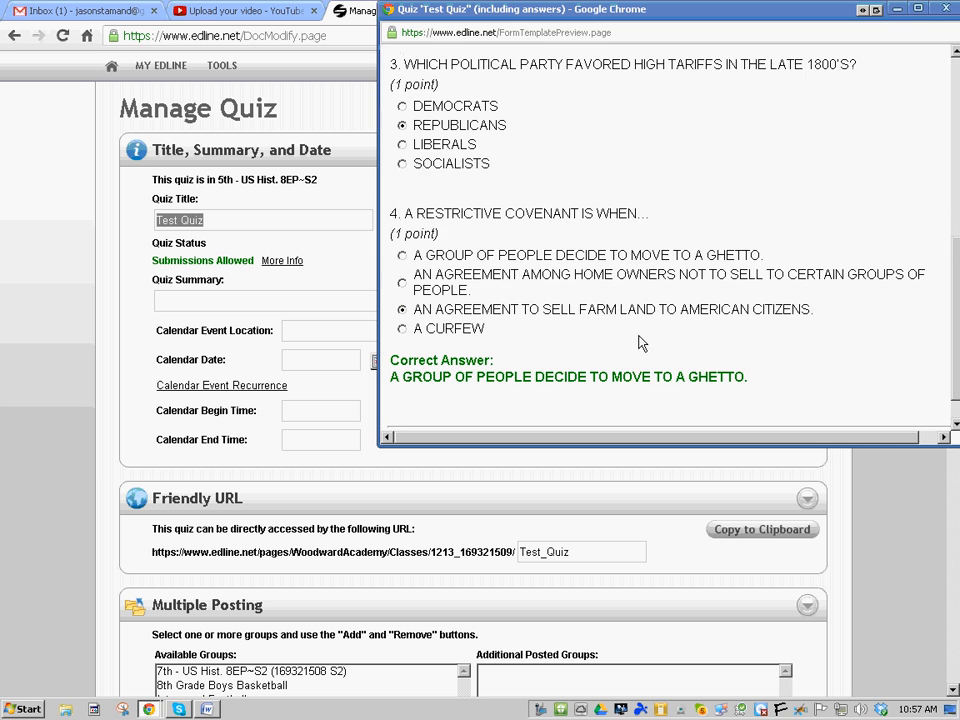
Close the quiz preview and save back to the class home page
{"action": "scroll", "coordinate": [645, 338], "scroll_direction": "down", "scroll_amount": 1}
{"action": "left_click", "coordinate": [671, 405]}
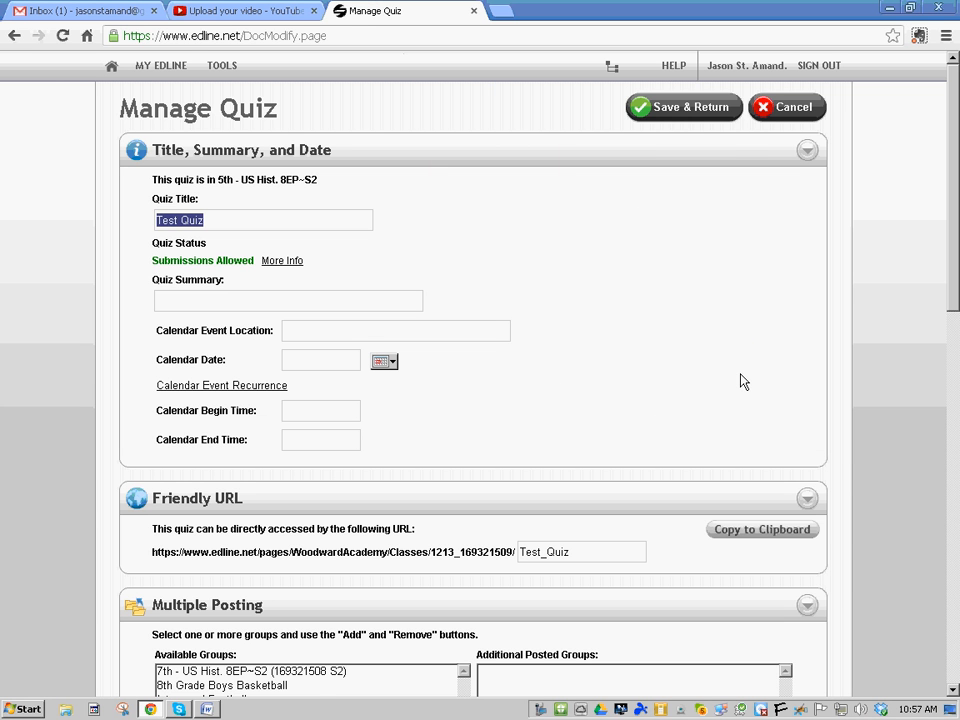
{"action": "left_click", "coordinate": [685, 112]}
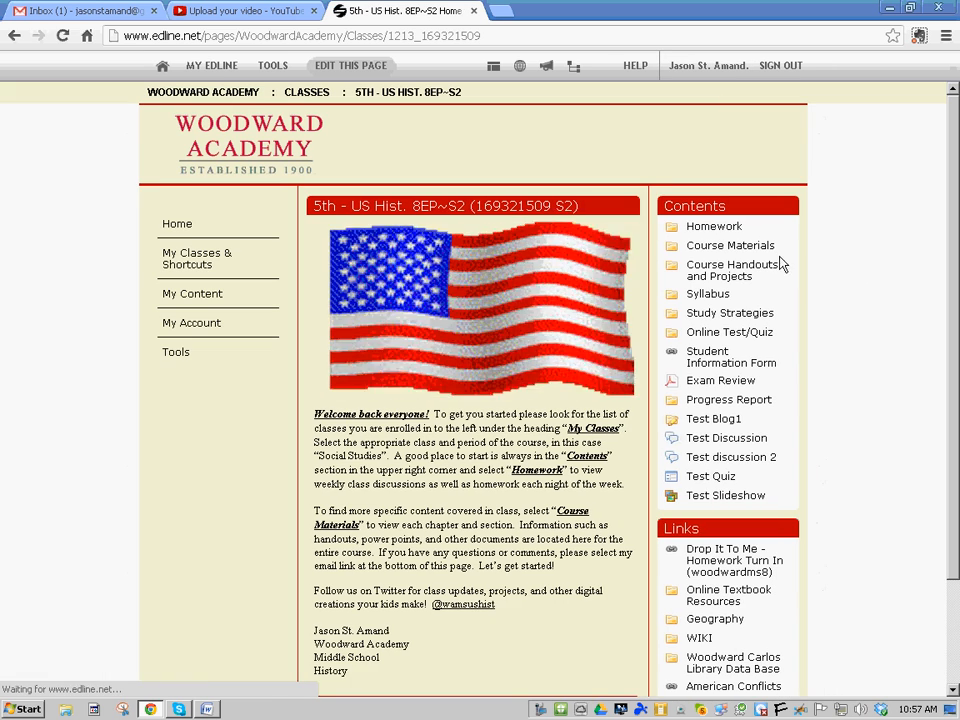